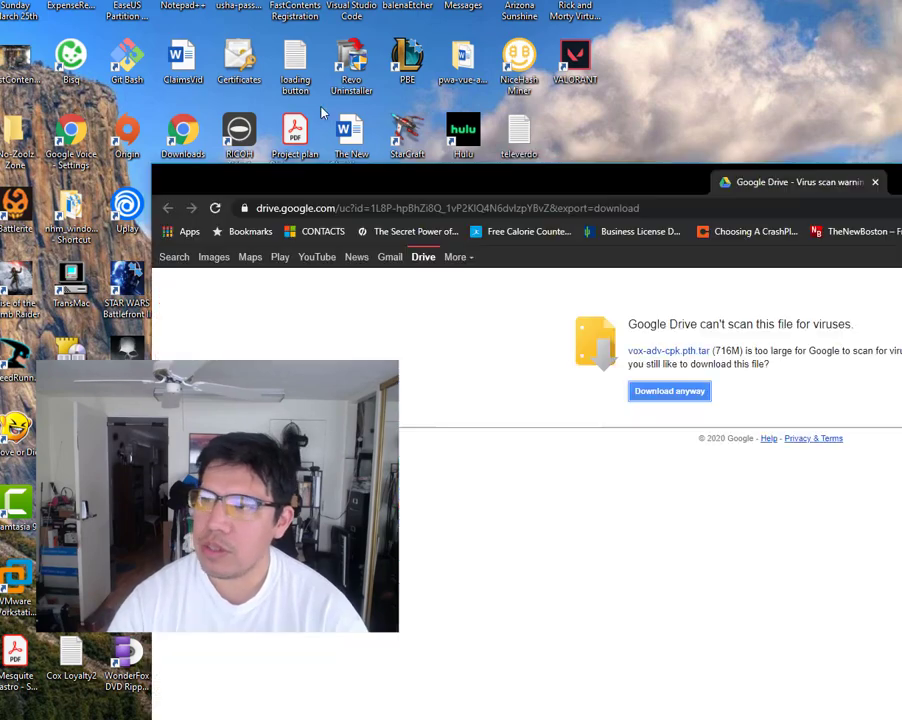
left_click_drag(698, 201, 636, 97)
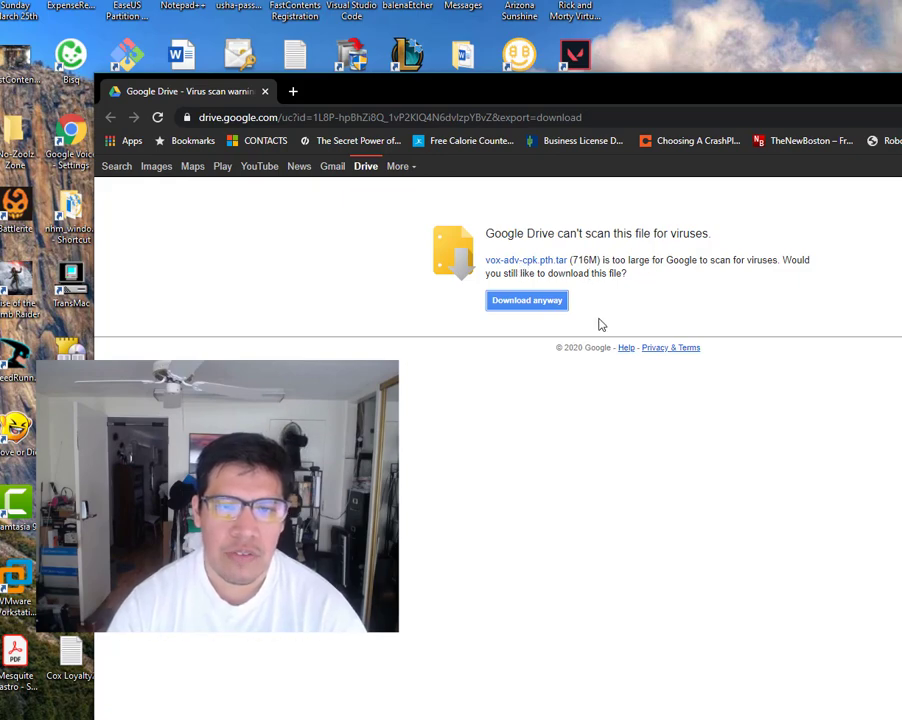
left_click_drag(590, 259, 728, 259)
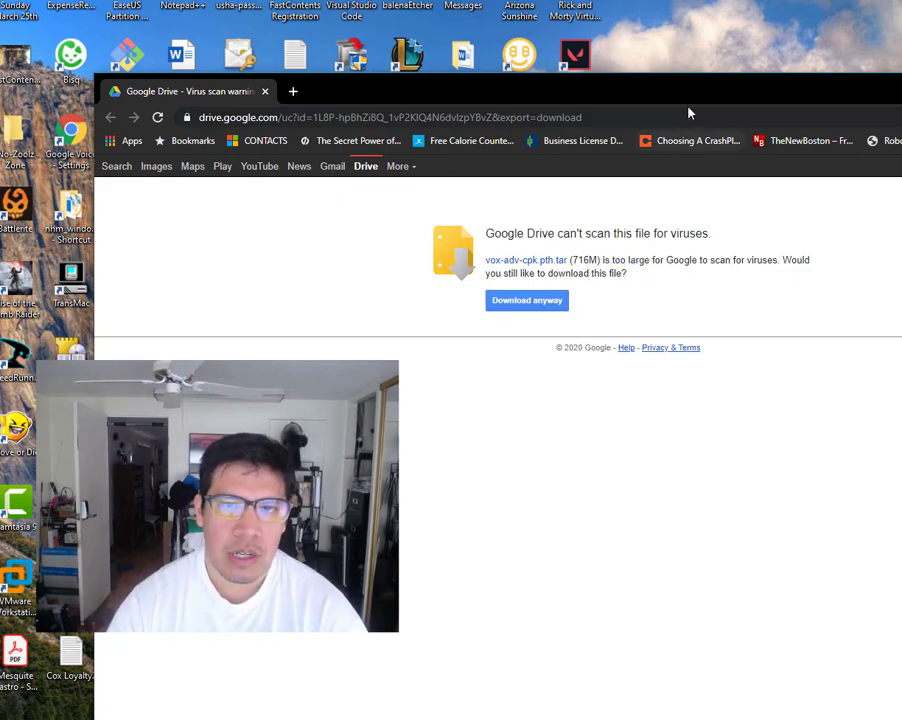
left_click_drag(686, 100, 727, 28)
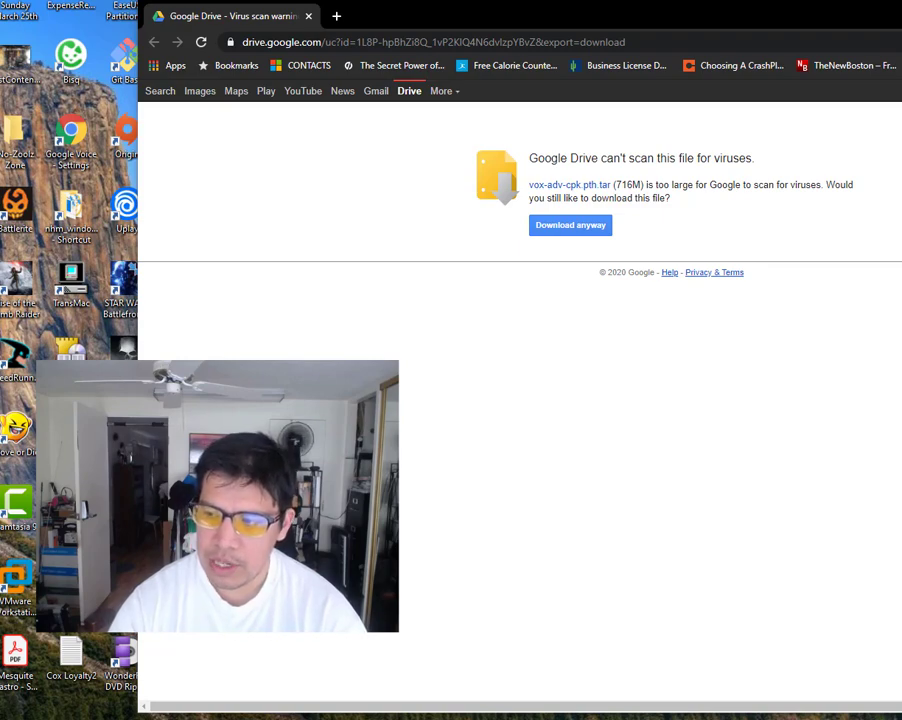
Open the Miniconda docs in a new tab and download the Miniconda3 Windows 64-bit installer, keeping it.
left_click(337, 16)
type("https://docs.conda.io/en/latest/miniconda.html")
key("Return")
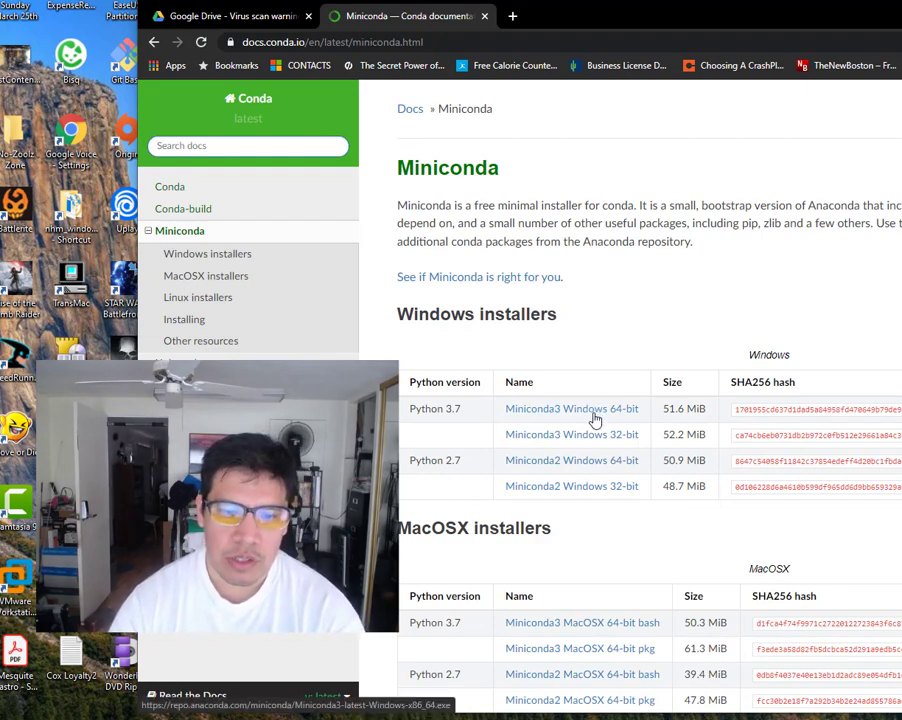
left_click(595, 420)
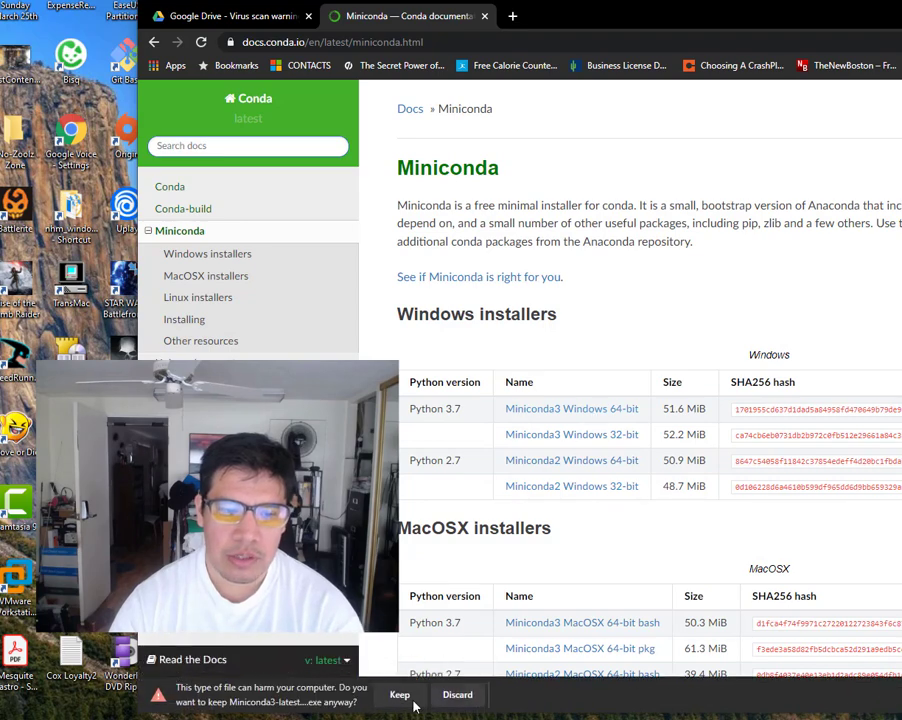
left_click(405, 700)
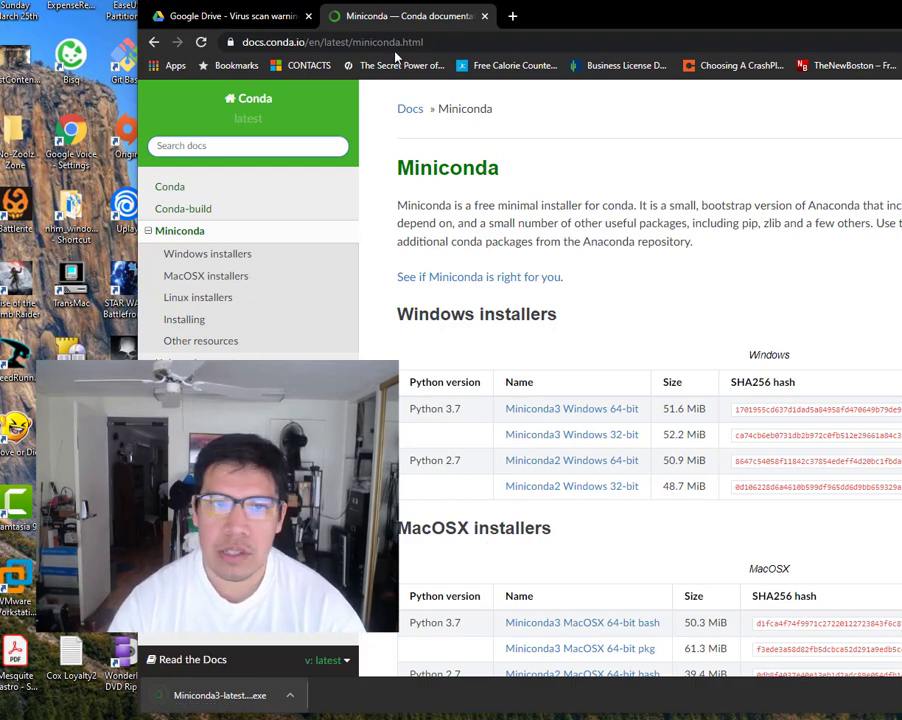
Open git-scm.com/download/win in another tab, then go back to the Miniconda docs.
left_click(512, 16)
type("git-scm.com/download/win")
key("Return")
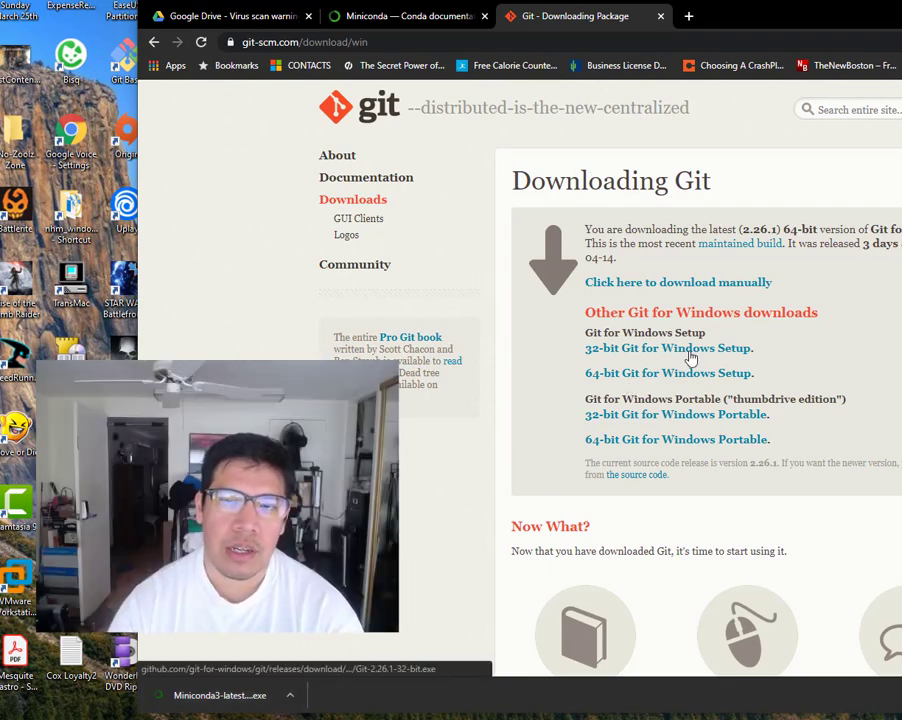
left_click(442, 18)
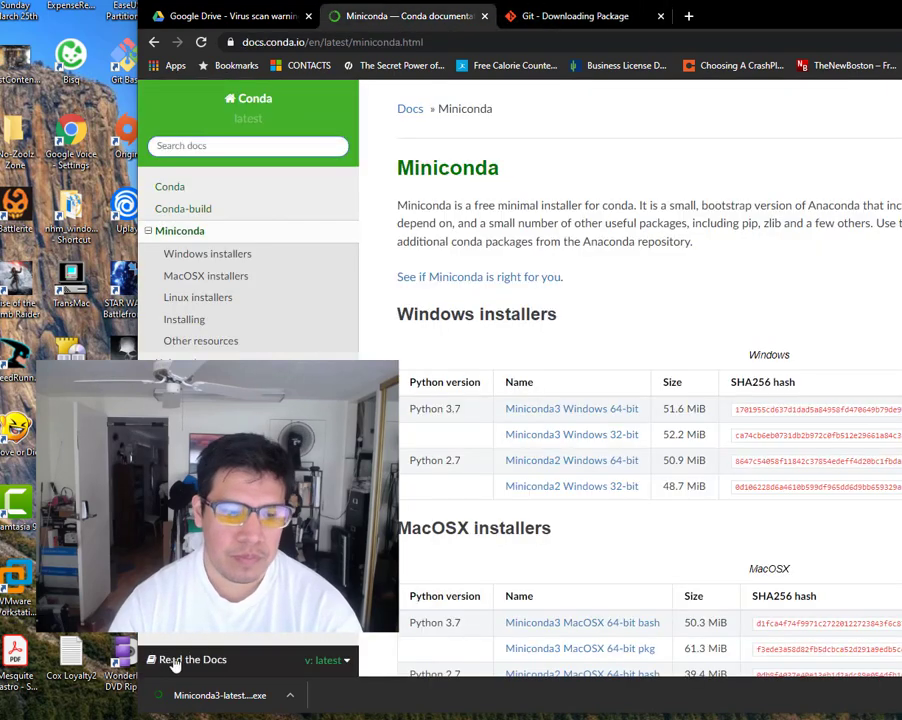
Run the Miniconda3 4.8.2 installer, accepting the licence, default type and folder, and start installing.
left_click(220, 694)
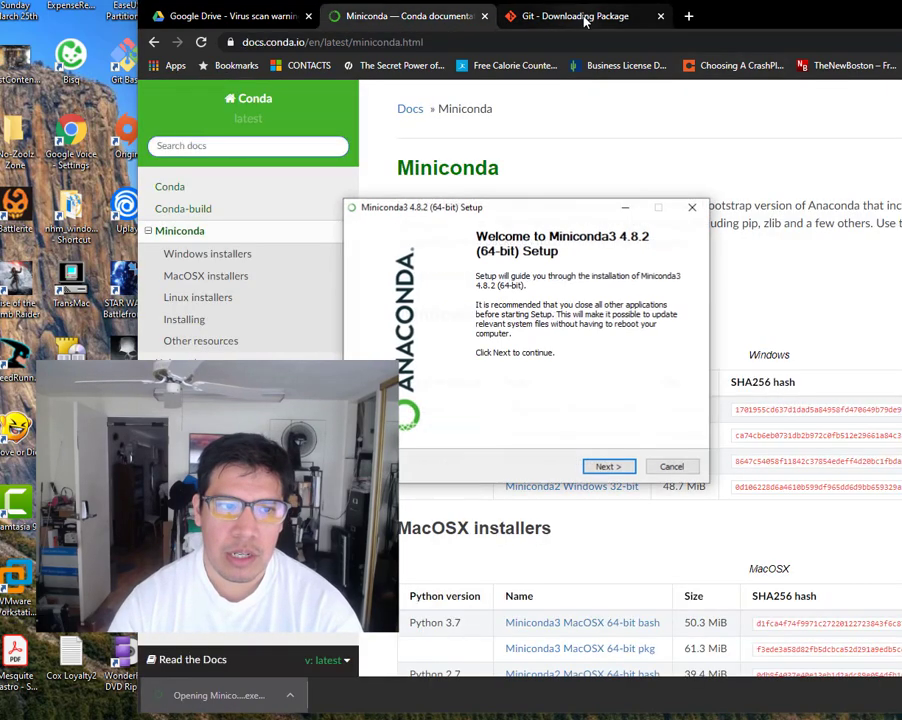
left_click(610, 466)
left_click(612, 467)
left_click(609, 466)
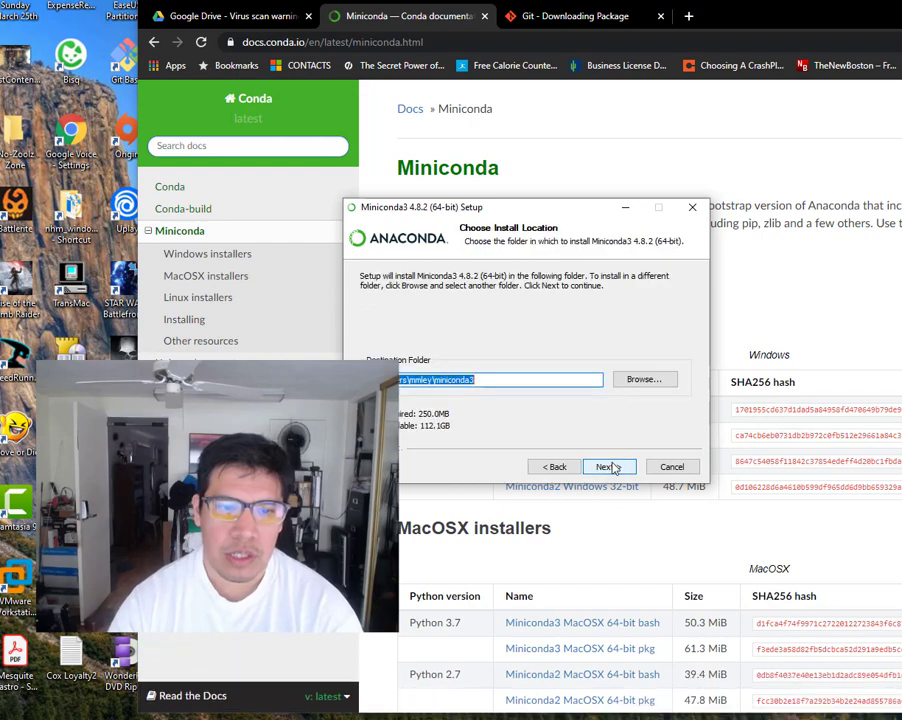
left_click(612, 467)
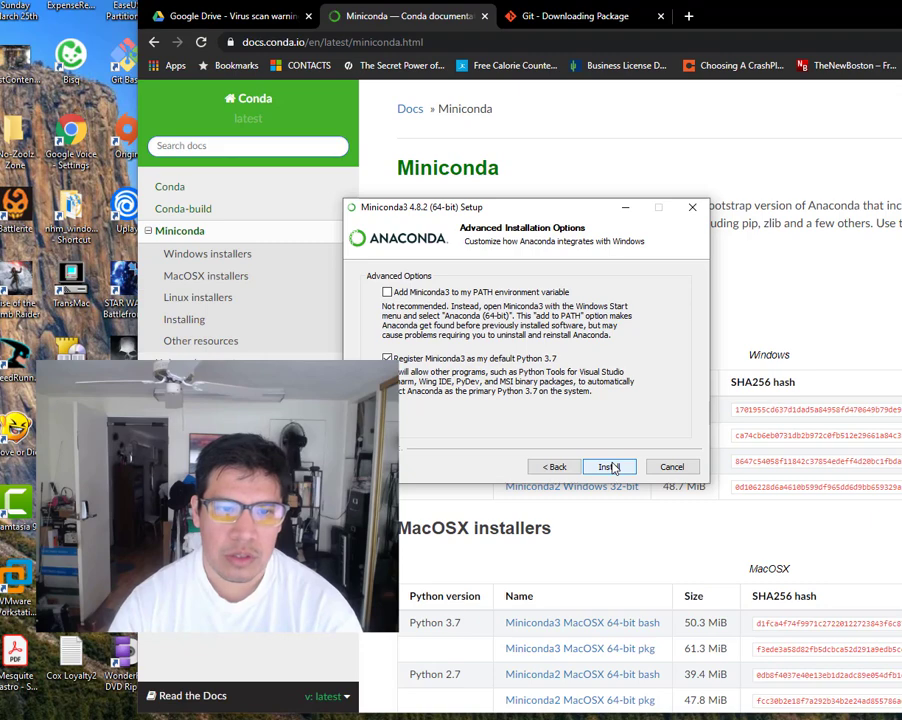
left_click(612, 467)
mouse_move(615, 17)
left_mouse_down()
mouse_move(344, 11)
mouse_move(610, 20)
mouse_move(620, 0)
left_mouse_up()
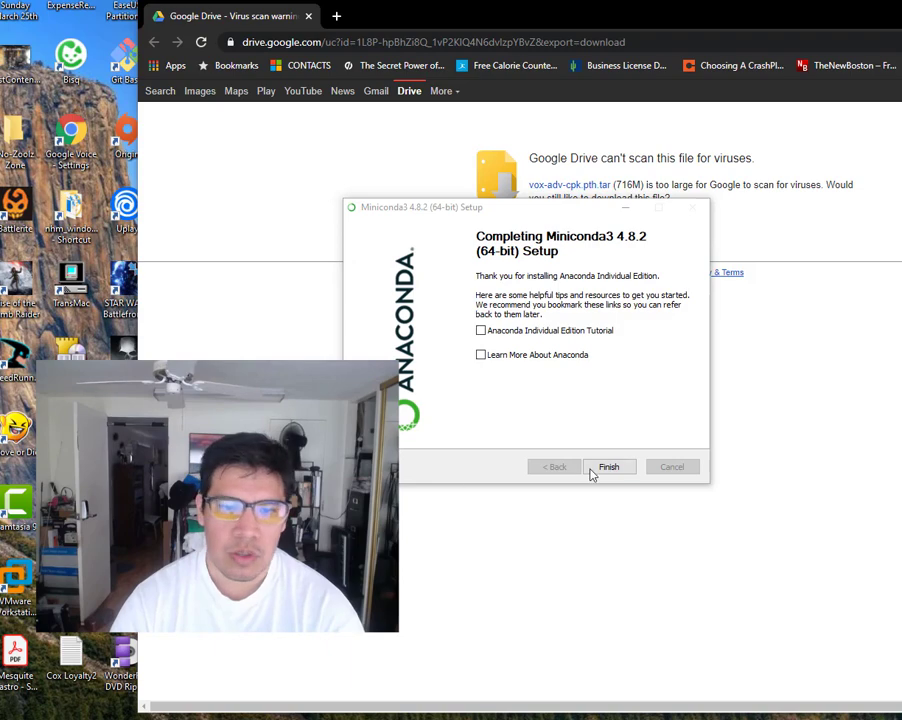
Finish the Miniconda setup and launch Anaconda Prompt (miniconda3) from the Start menu.
left_click(608, 467)
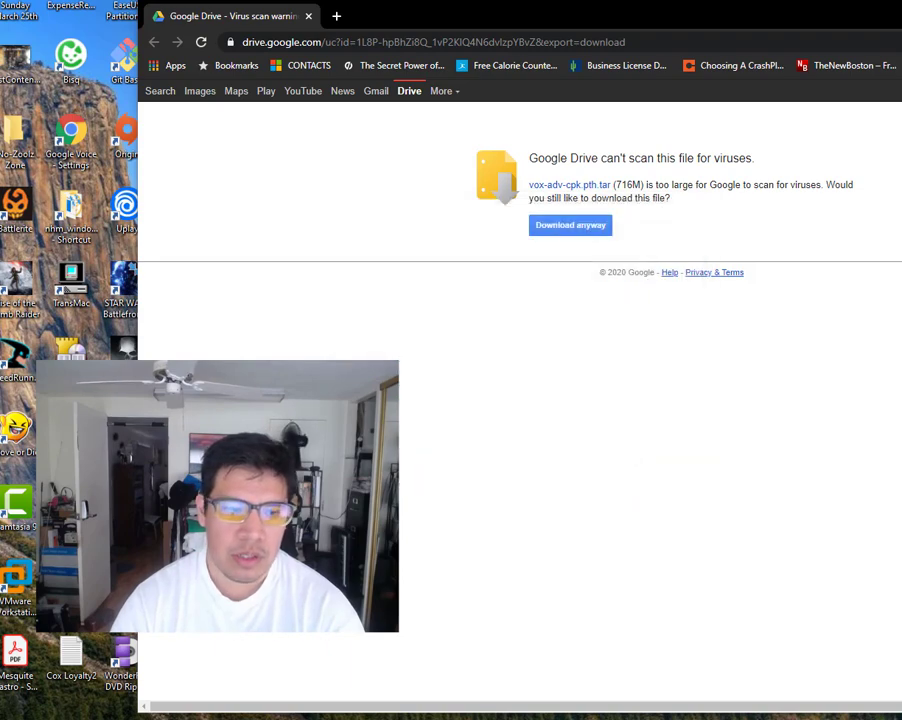
key("super")
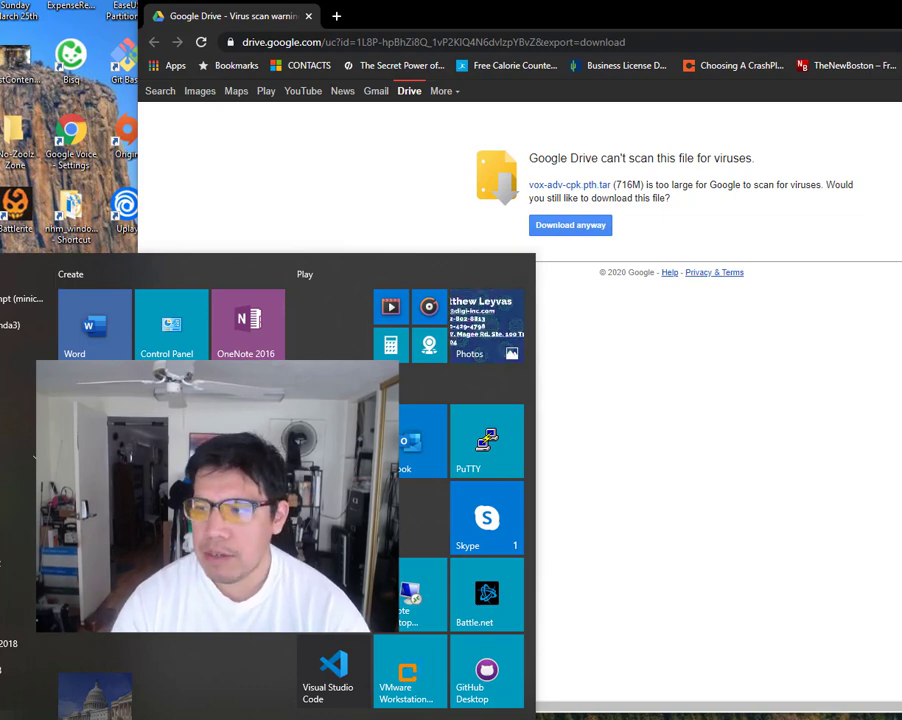
type("download manager")
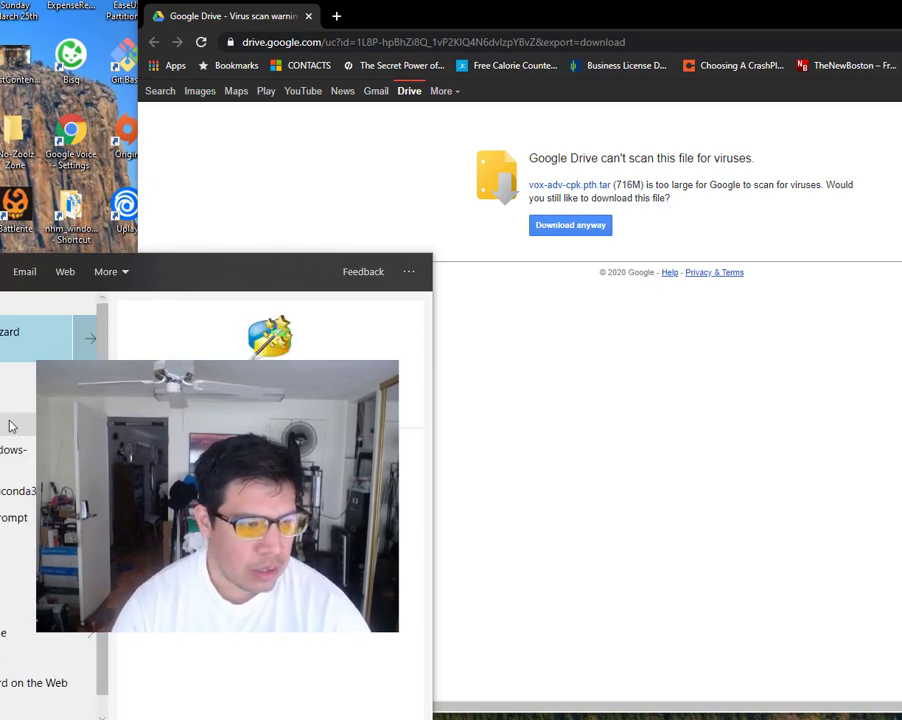
left_click(5, 500)
left_click_drag(117, 72, 568, 150)
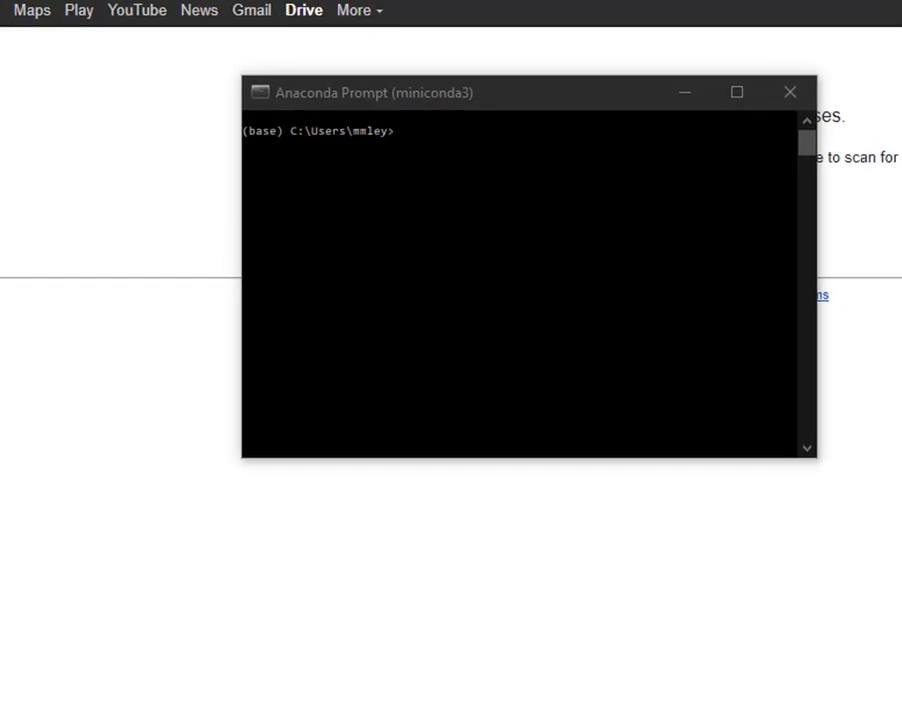
right_click(639, 279)
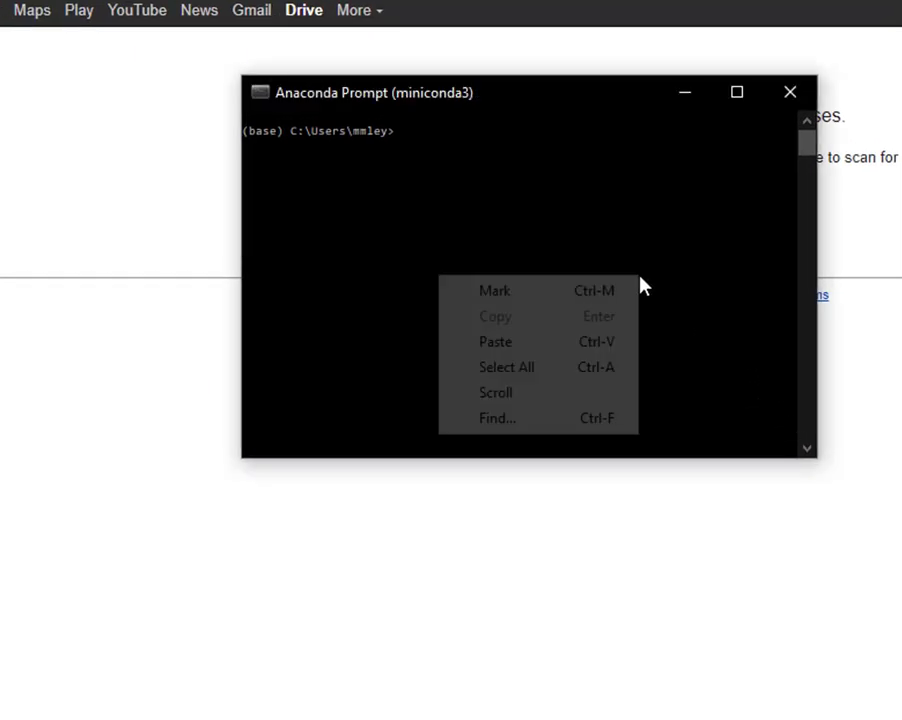
left_click(581, 350)
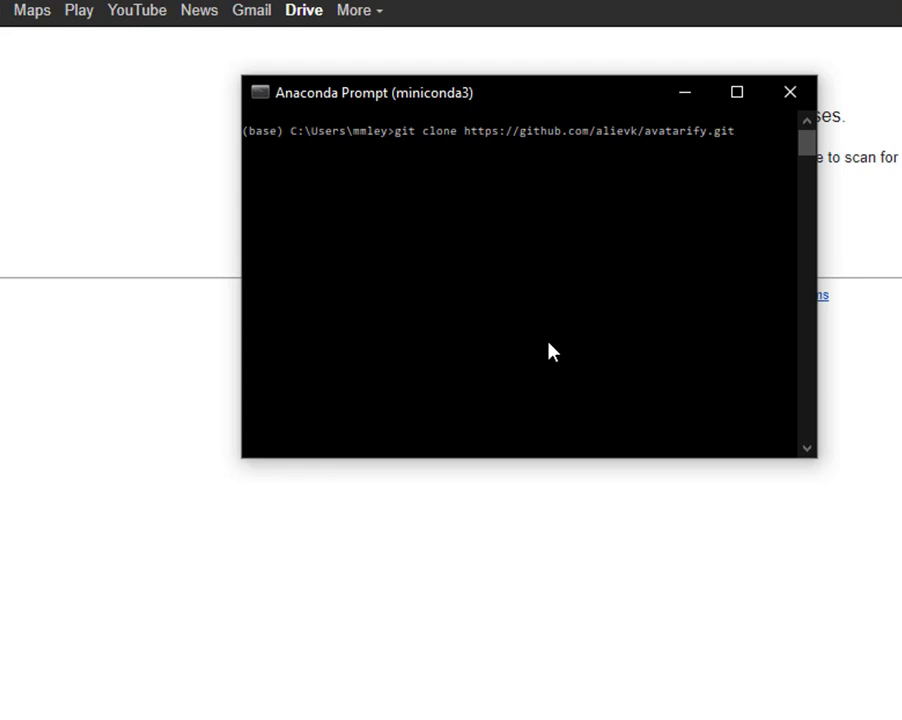
key("Return")
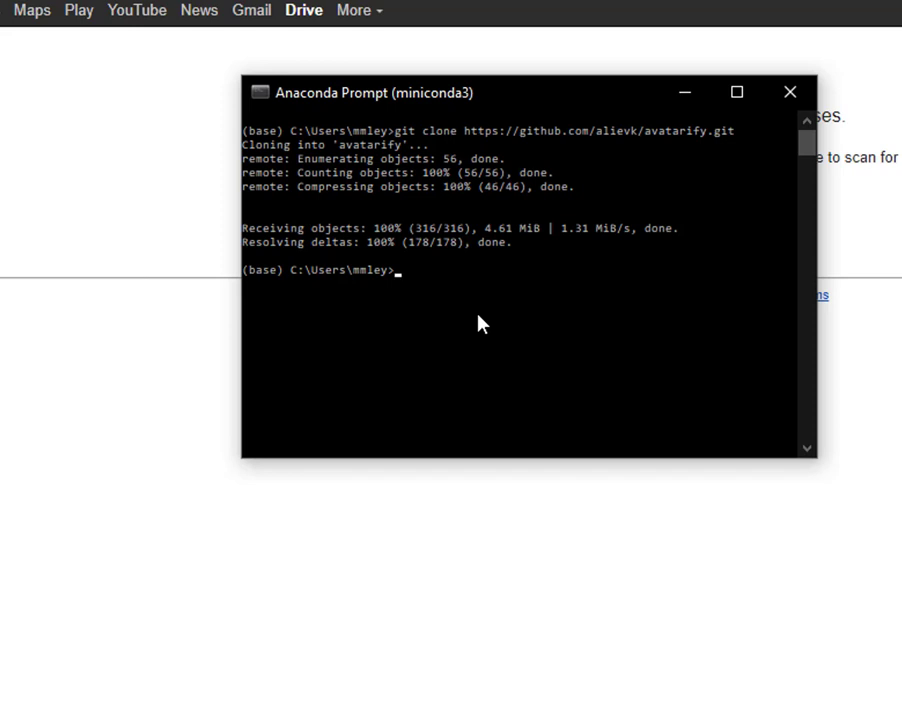
type("cd ")
type("av")
type("a\\")
Change into the avatarify folder with cd avatarify.
key("BackSpace")
key("BackSpace")
type("a")
key("Tab")
key("Return")
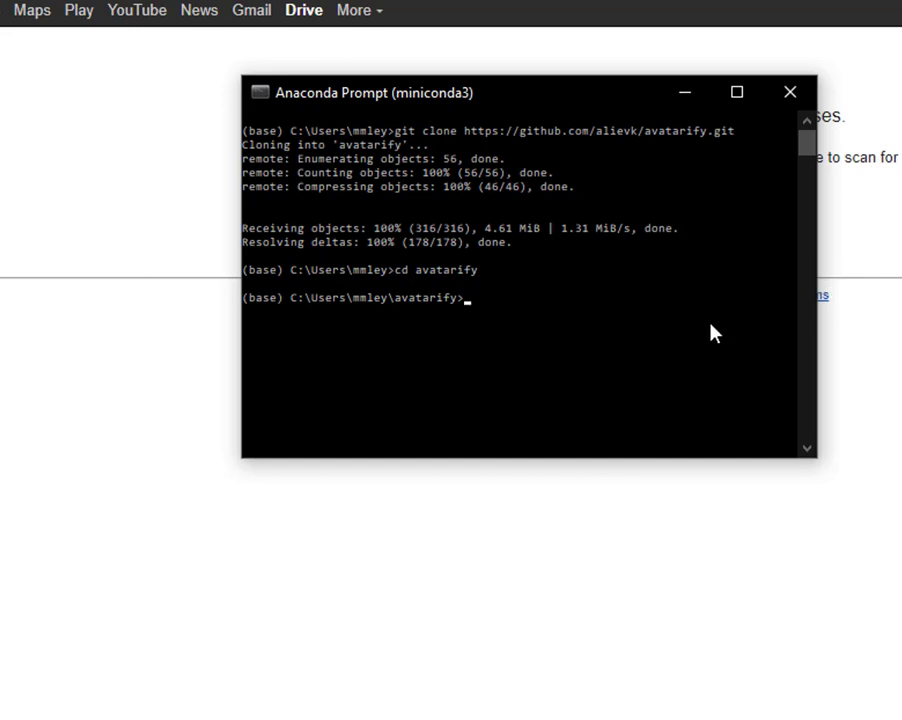
Run scripts\install_windows.bat to install Avatarify's Python packages.
type("scripts\\install.sh")
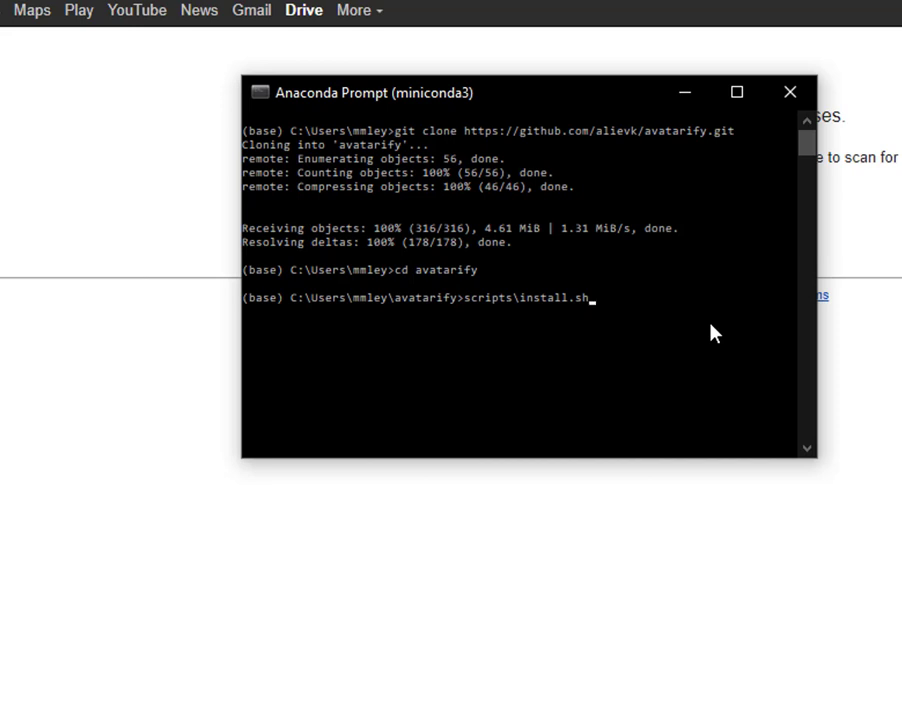
key("BackSpace")
key("BackSpace")
type("_windows.bat")
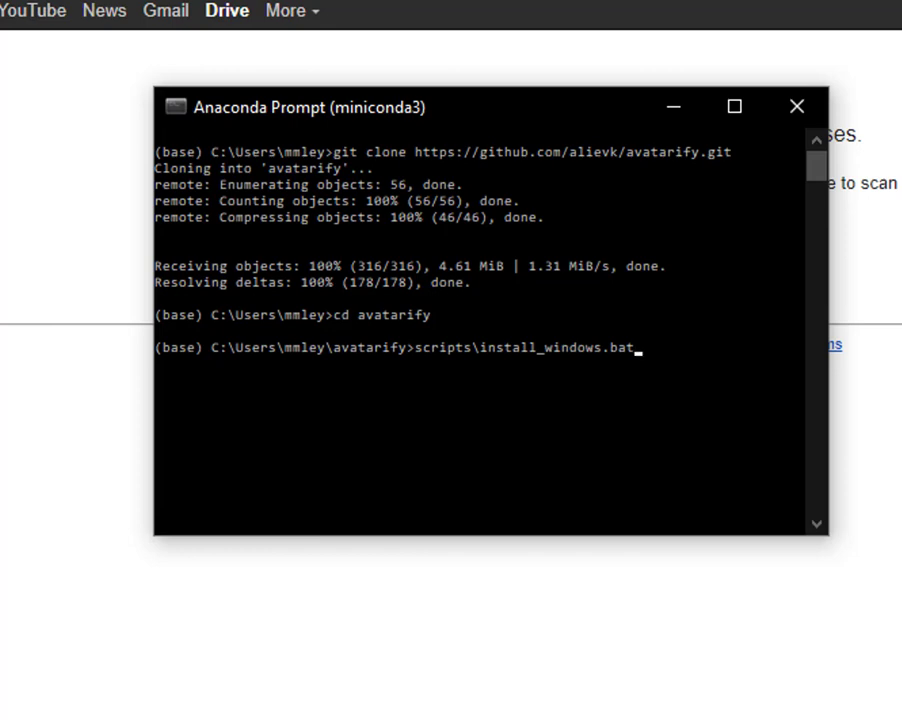
key("Return")
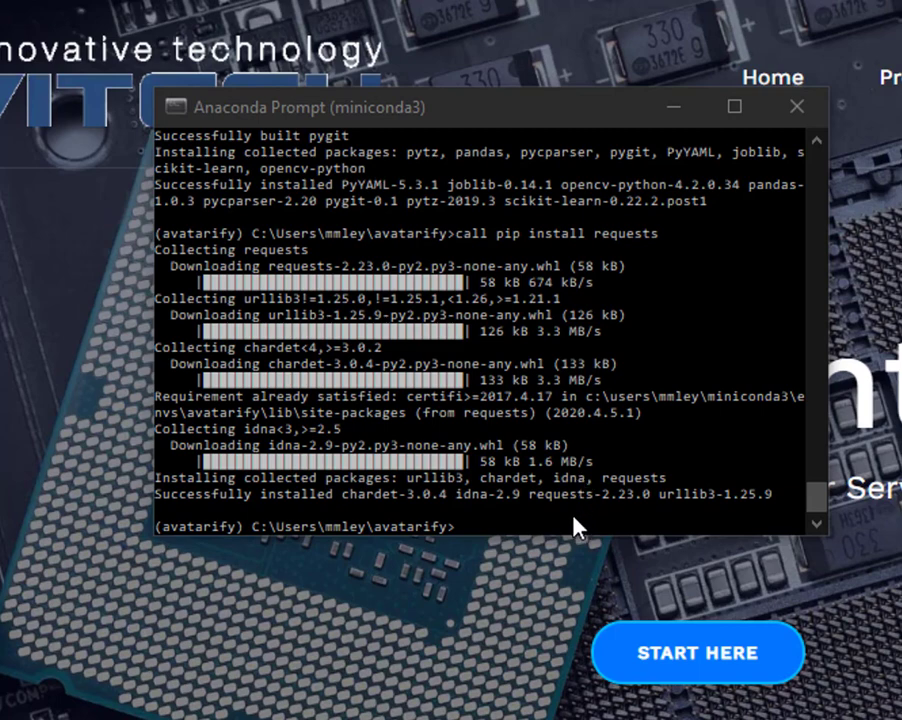
Paste and run run_windows.bat in the console to launch Avatarify.
right_click(574, 518)
left_click(530, 593)
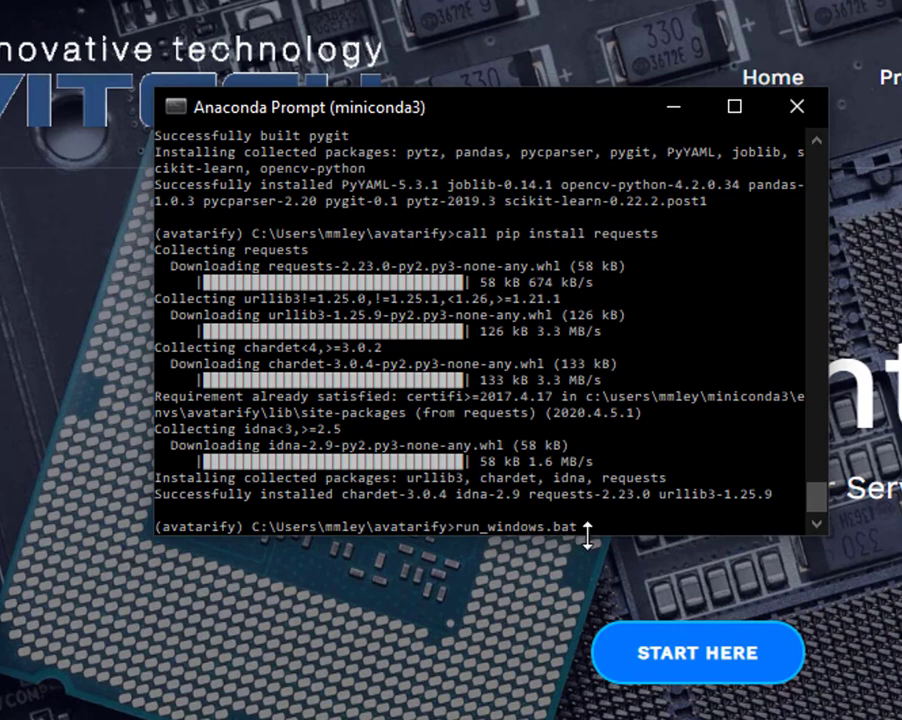
key("Return")
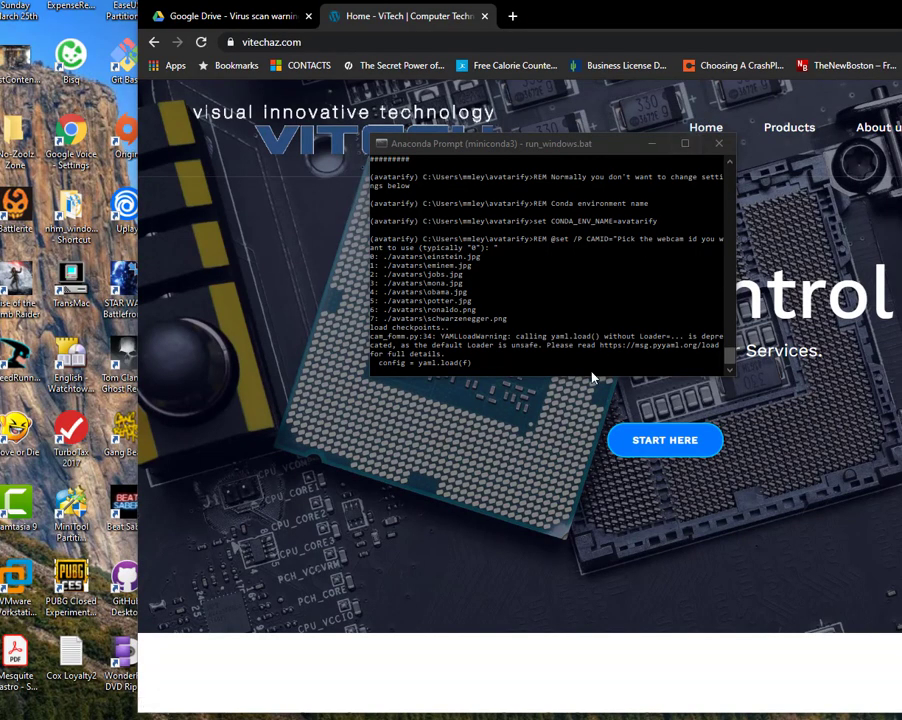
Place the Einstein avatarify output window beside the webcam cam window.
left_click(619, 357)
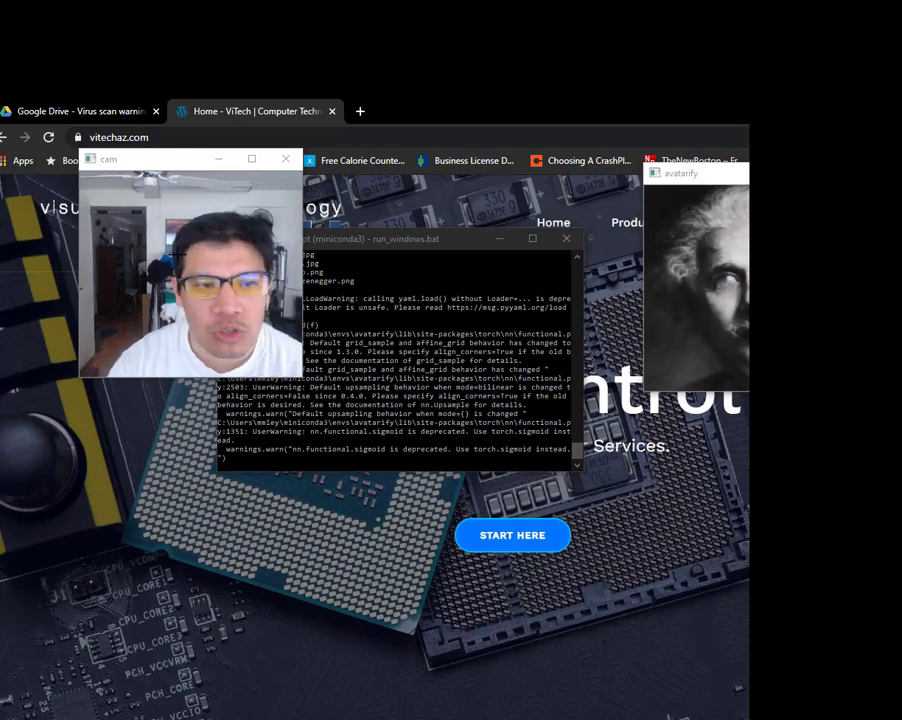
left_click_drag(680, 170, 398, 182)
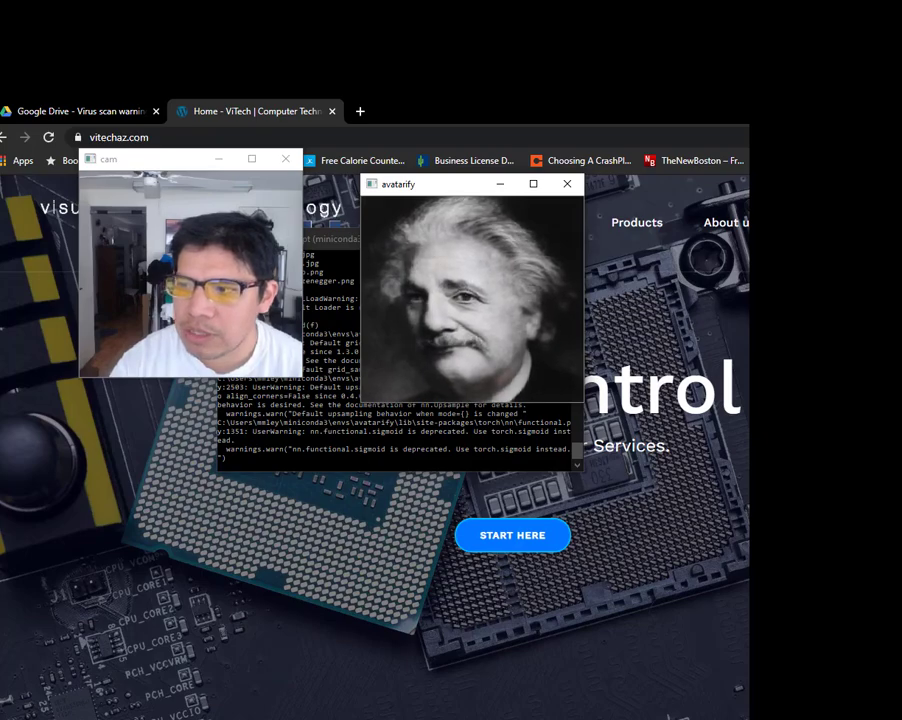
Launch Zoom from the Start menu search and start a New Meeting.
key("super+d")
key("super")
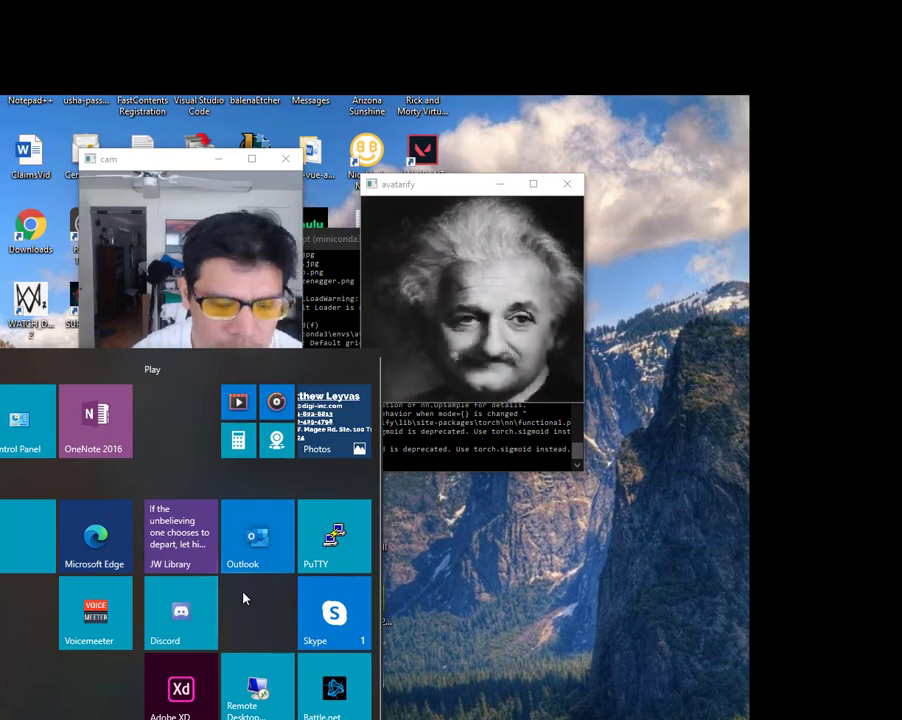
type("zoom")
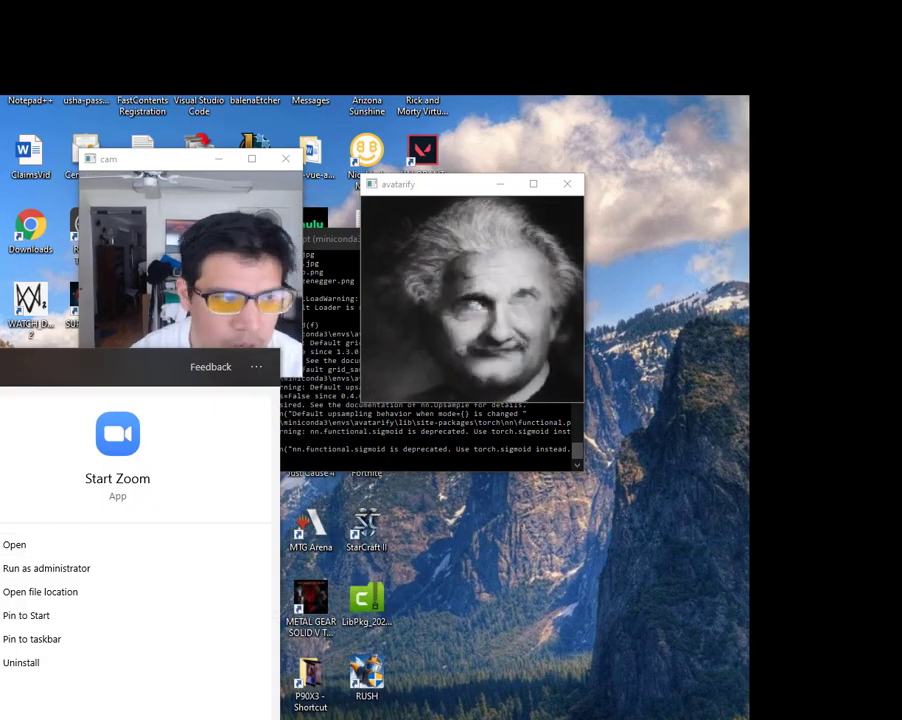
key("Return")
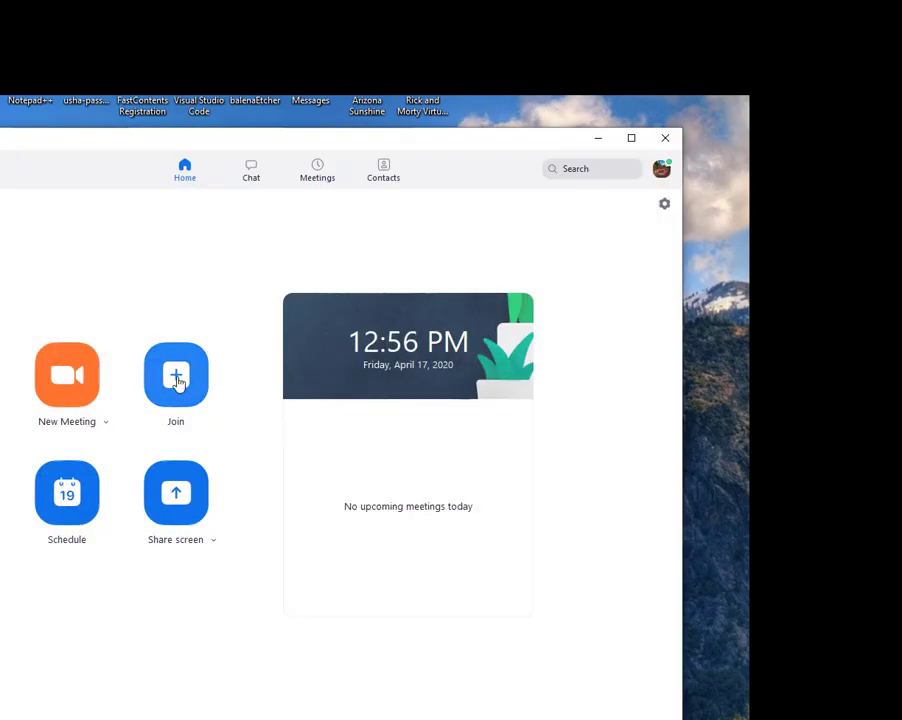
left_click(103, 397)
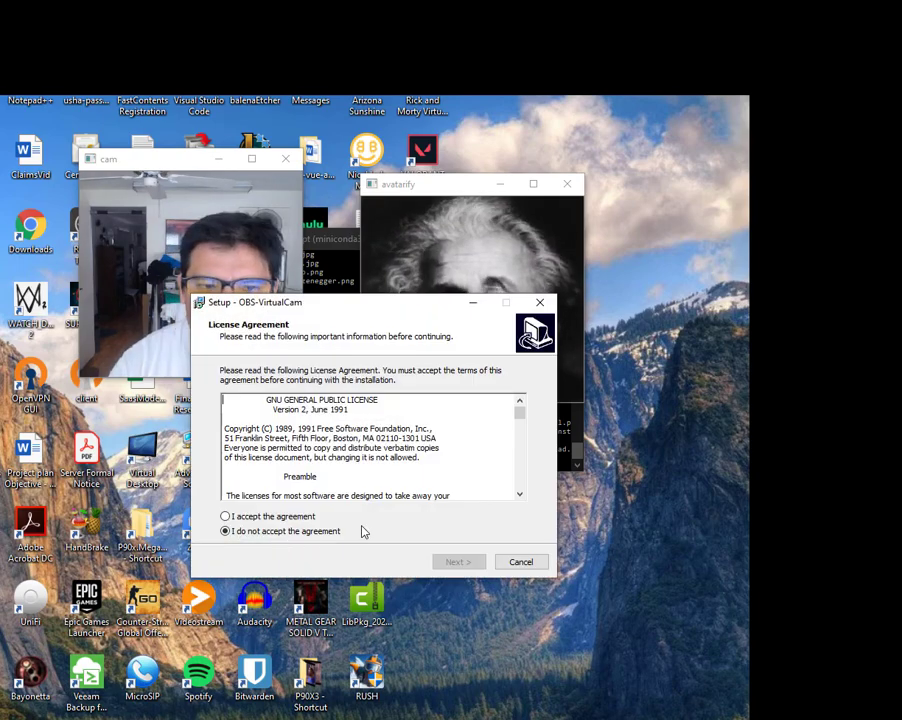
Install OBS-VirtualCam with the default location, registering only 1 virtual camera.
left_click(298, 517)
left_click(445, 564)
left_click(445, 564)
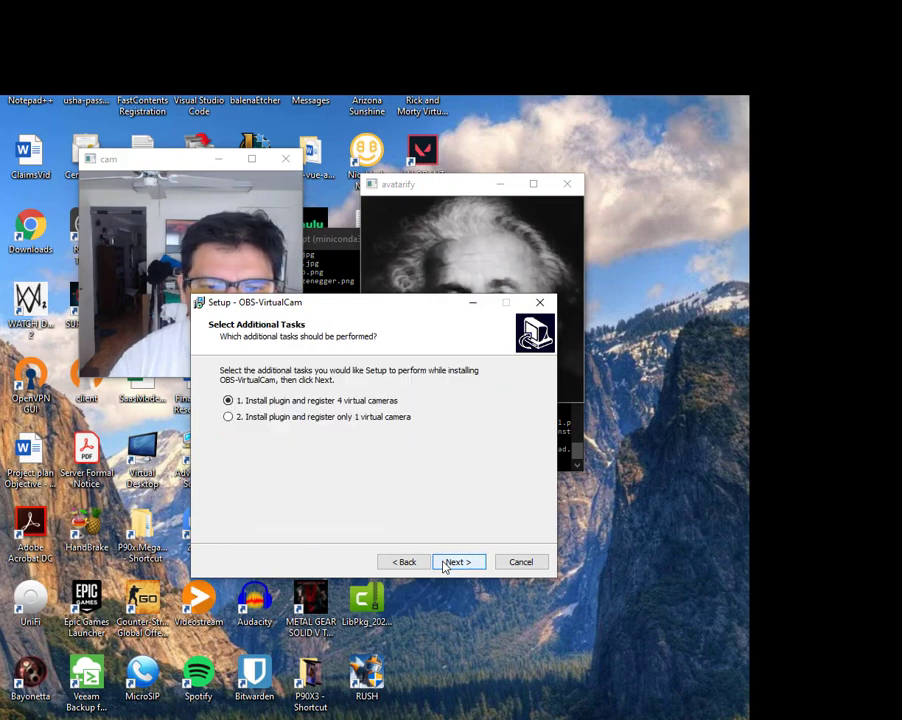
left_click(300, 418)
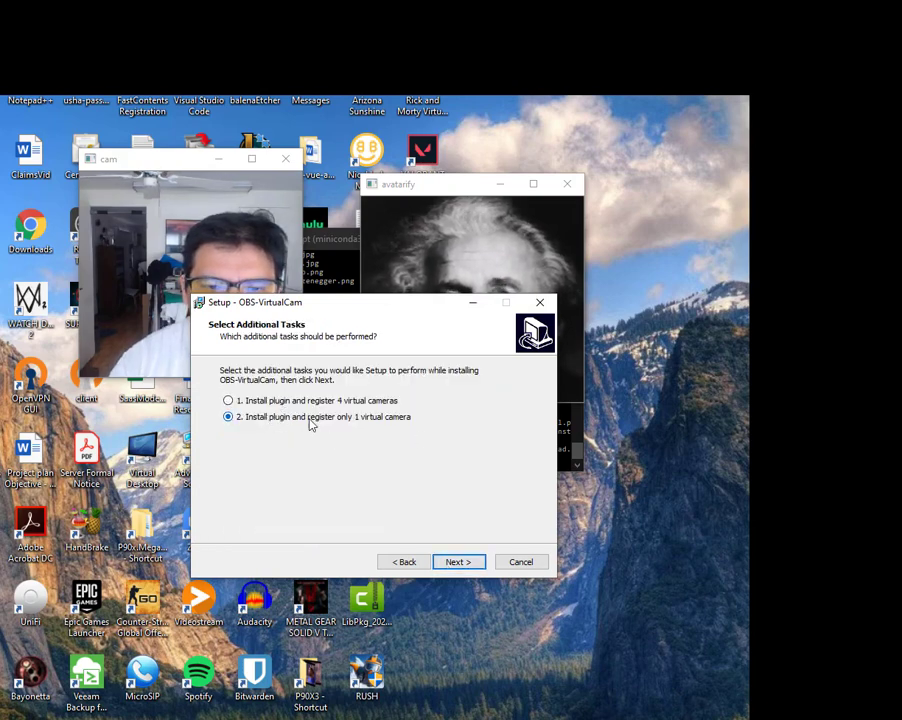
left_click(466, 566)
left_click(467, 568)
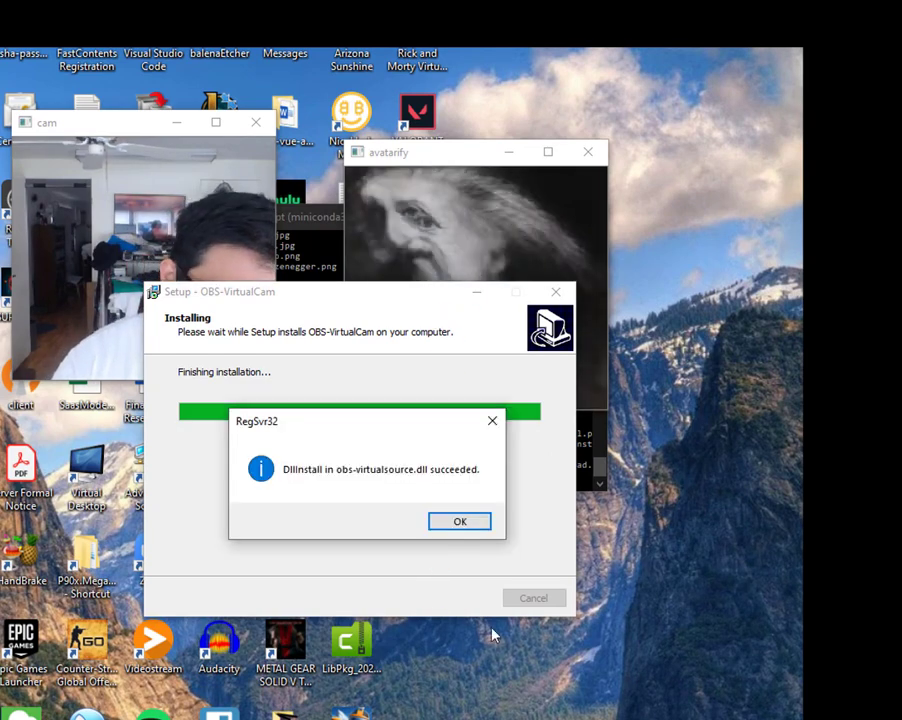
Confirm both RegSvr32 registration messages and finish the OBS-VirtualCam setup wizard.
left_click(470, 528)
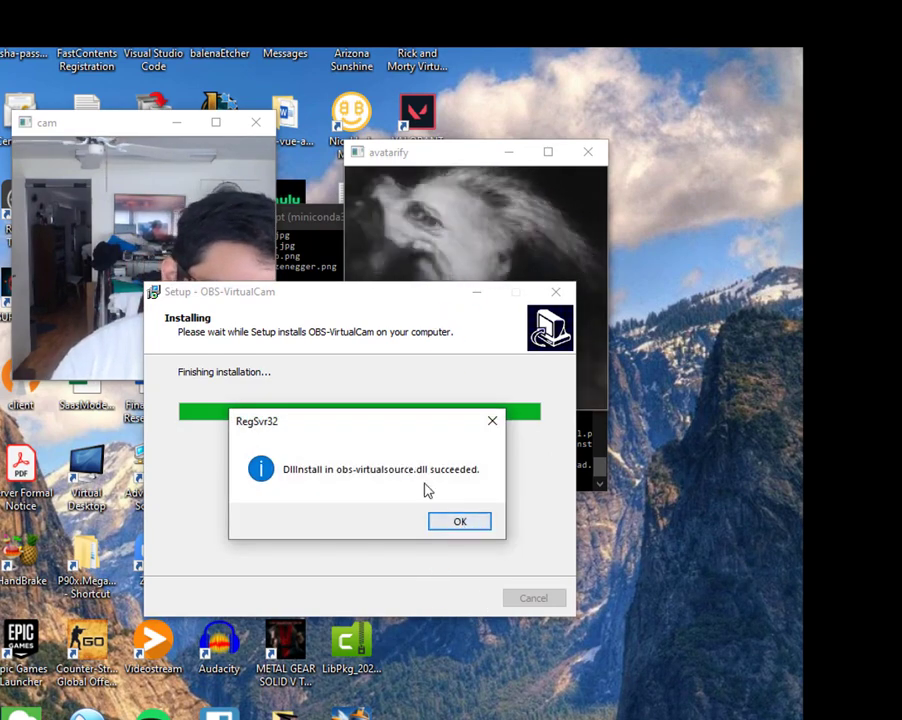
left_click(453, 521)
left_click(463, 599)
left_click(429, 175)
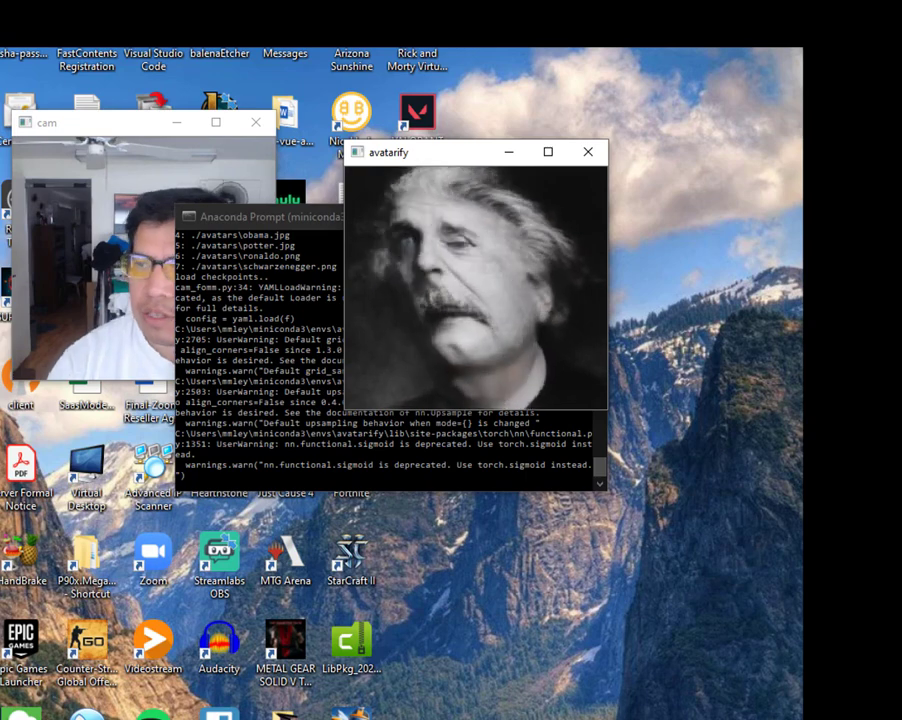
key("super")
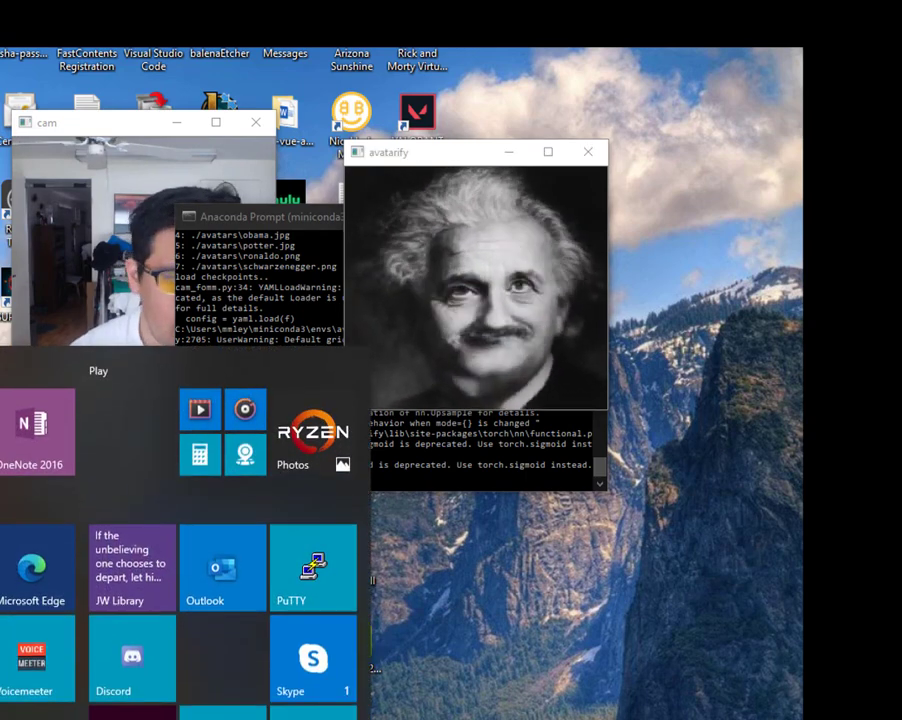
Launch Streamlabs OBS from the Start menu search and bring the cam window forward.
type("onedrive")
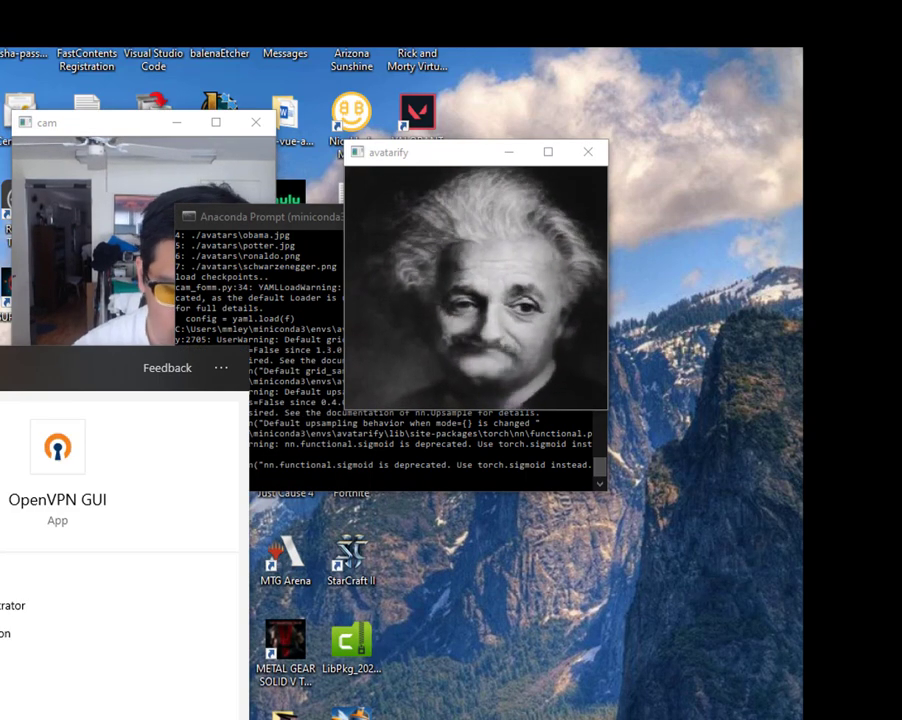
type("bs")
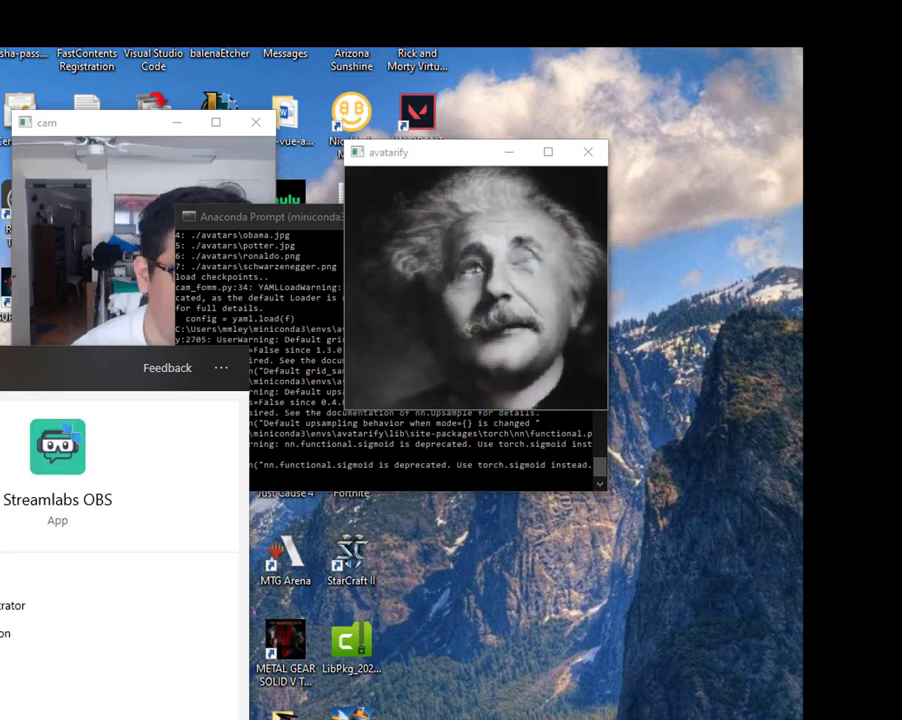
key("Return")
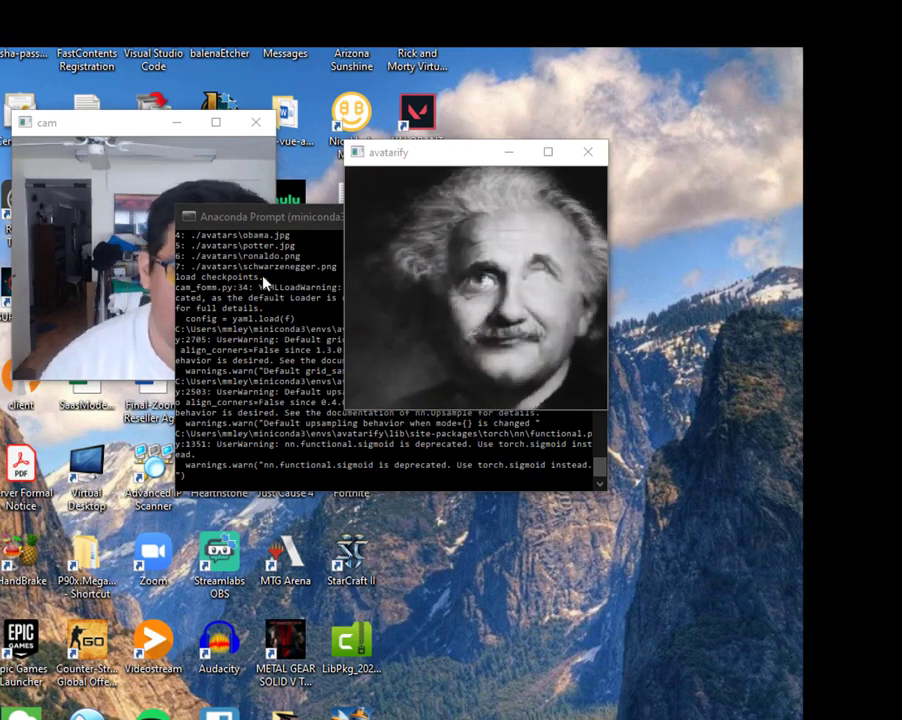
left_click(145, 137)
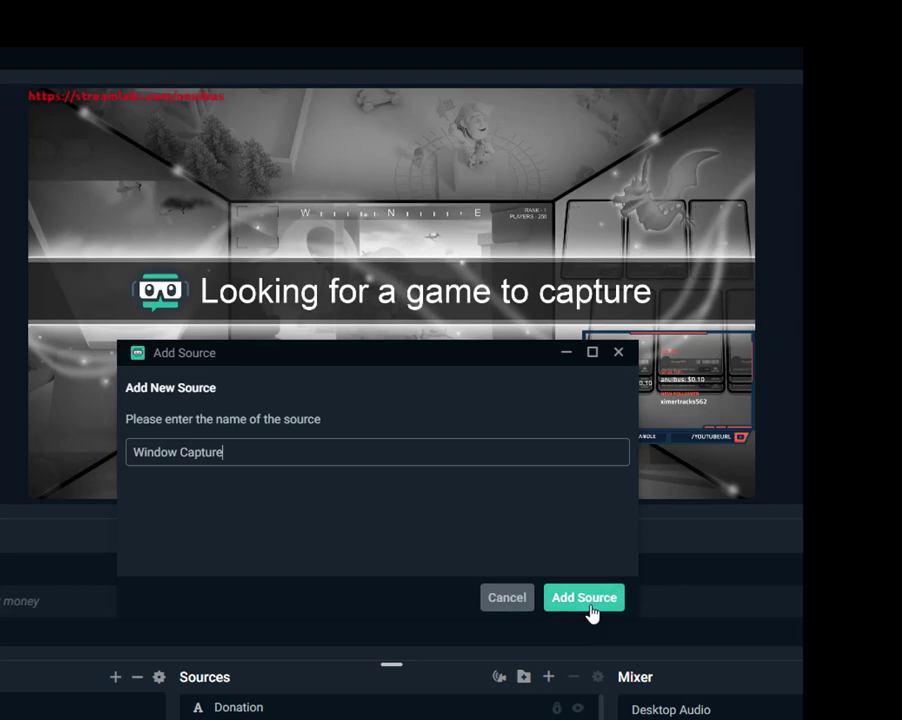
Create a Window Capture source that captures the '[python.exe]: avatarify' window.
left_click(590, 600)
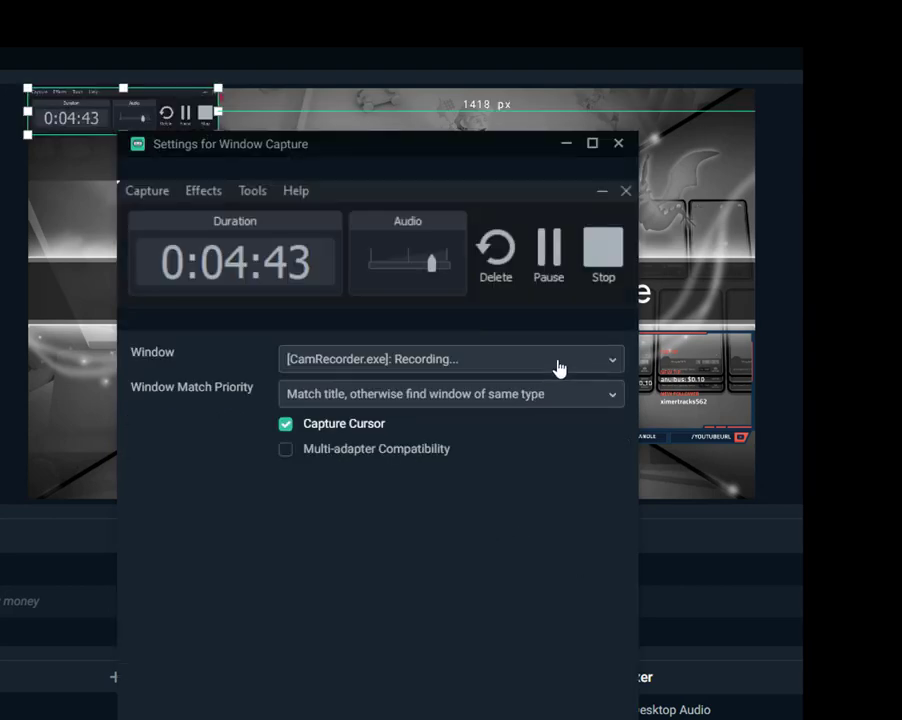
left_click(558, 366)
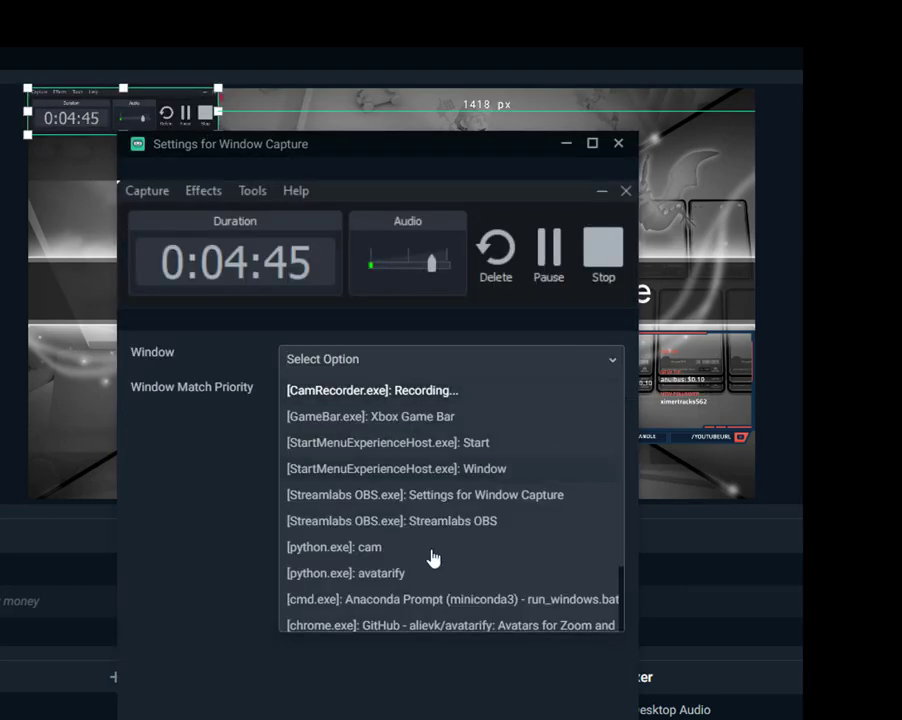
left_click(342, 578)
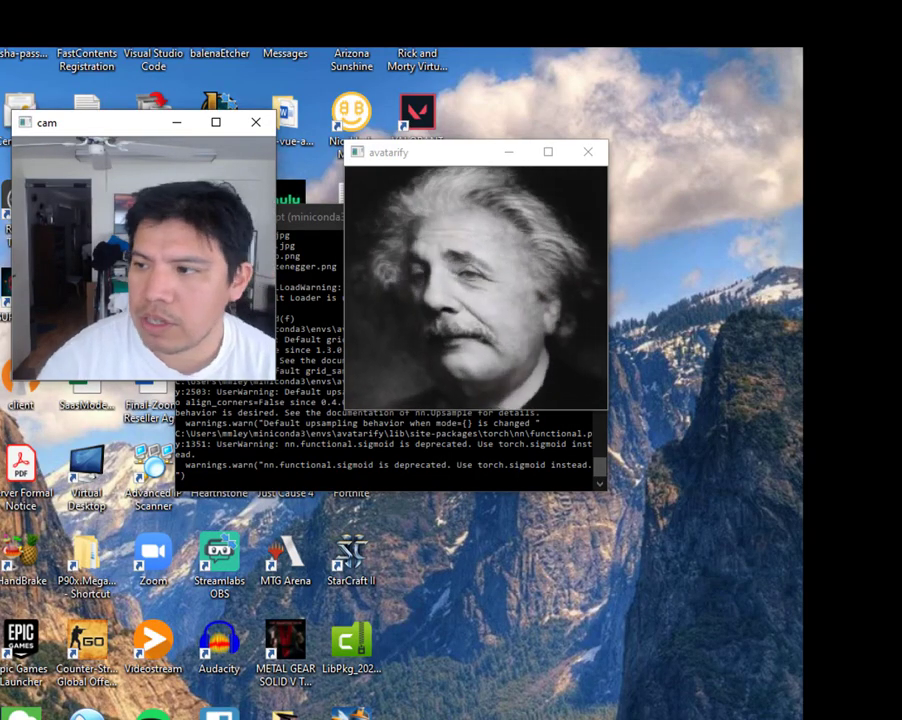
Open File Explorer and browse into the avatarify project's avatars folder.
key("super+e")
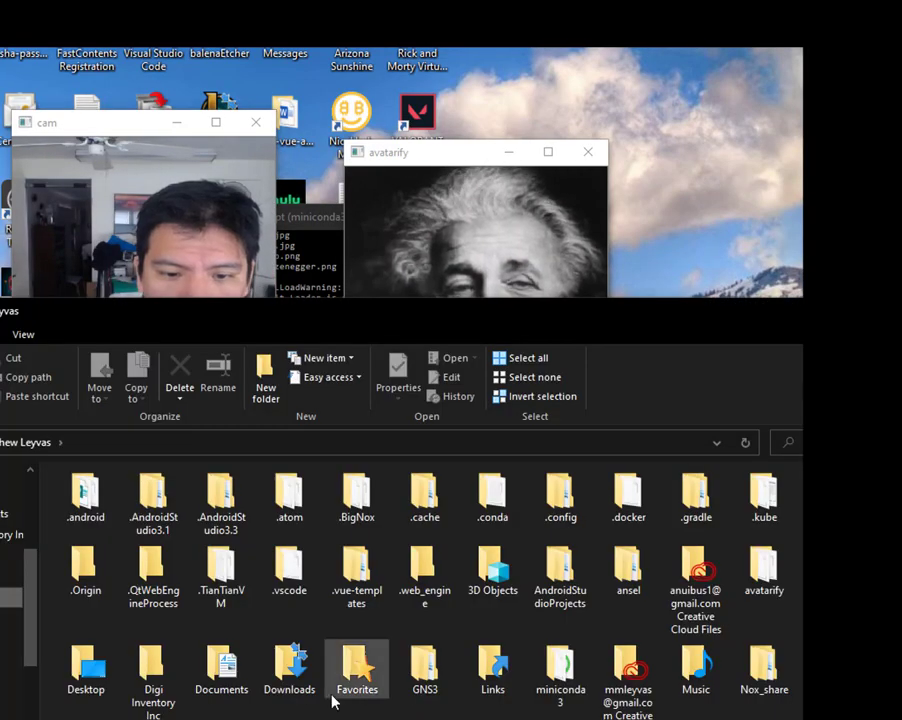
double_click(760, 568)
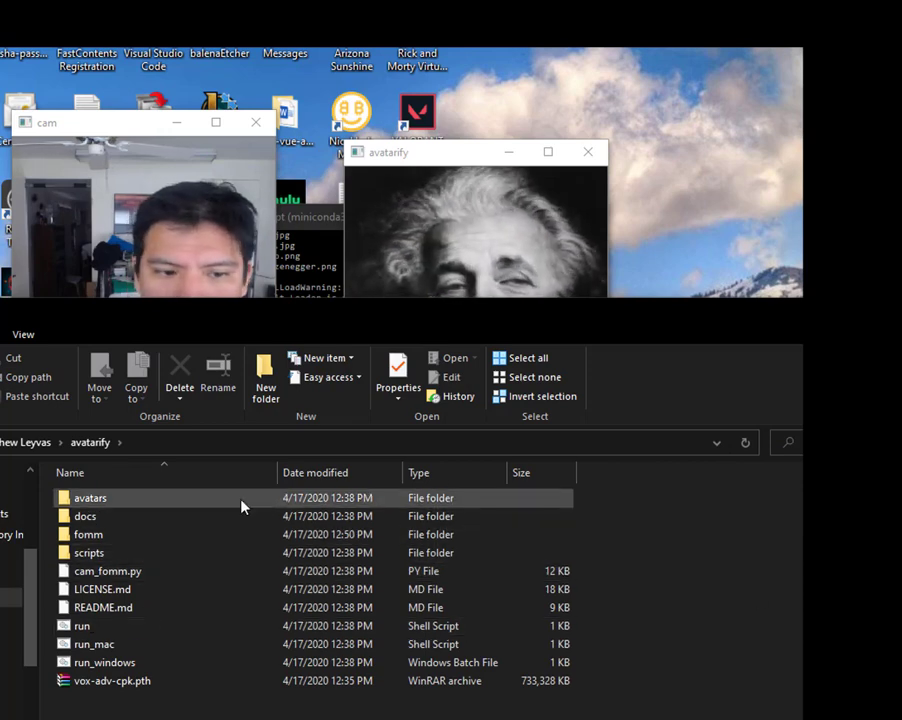
double_click(240, 500)
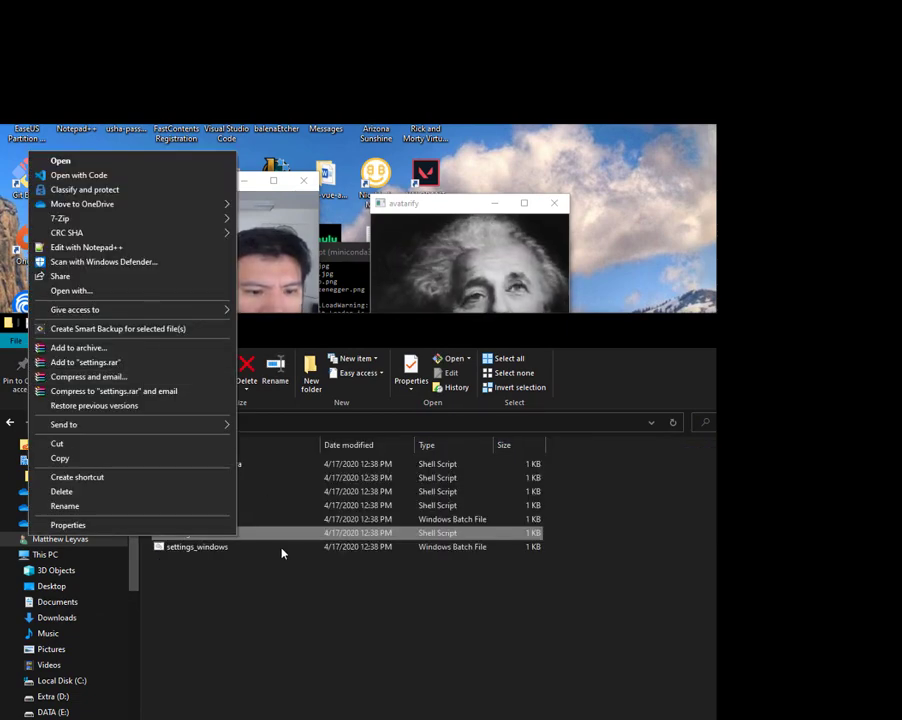
Review settings_windows.bat (CAMID=0) in Notepad++, close it, and return to the avatars folder.
left_click(86, 247)
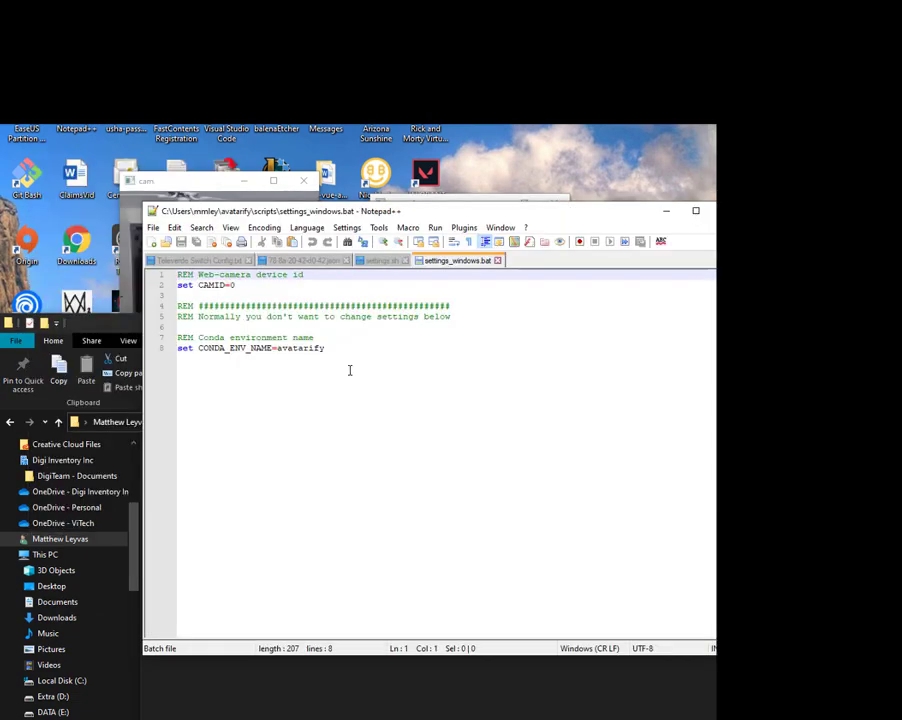
left_click(724, 210)
left_click(519, 590)
key("BackSpace")
double_click(193, 466)
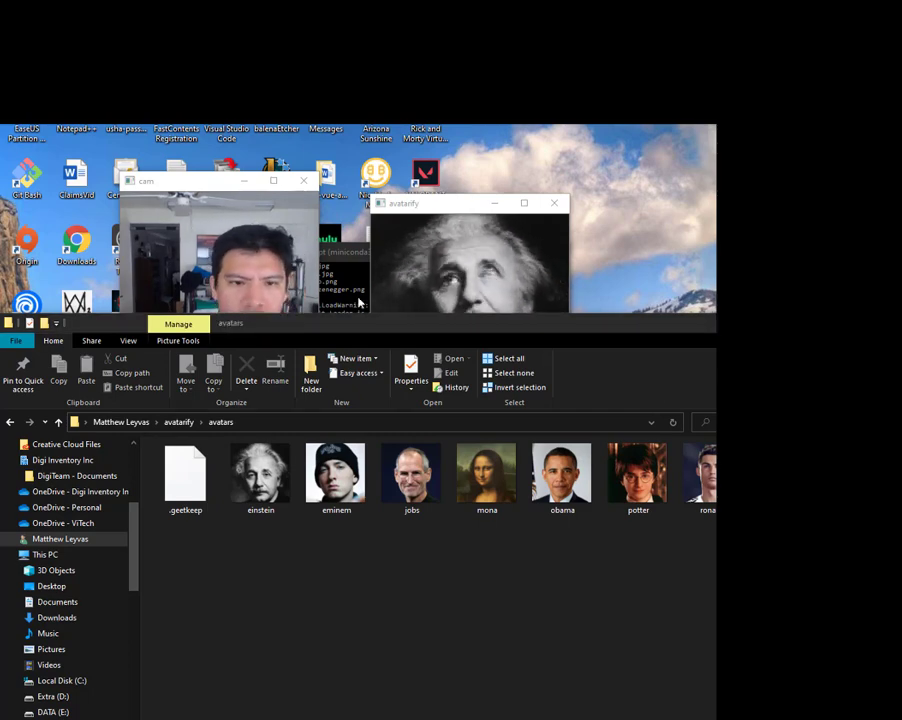
Cycle the avatar from Einstein through Eminem, Jobs, Mona Lisa, Obama, Potter and Ronaldo to Schwarzenegger.
left_click(407, 285)
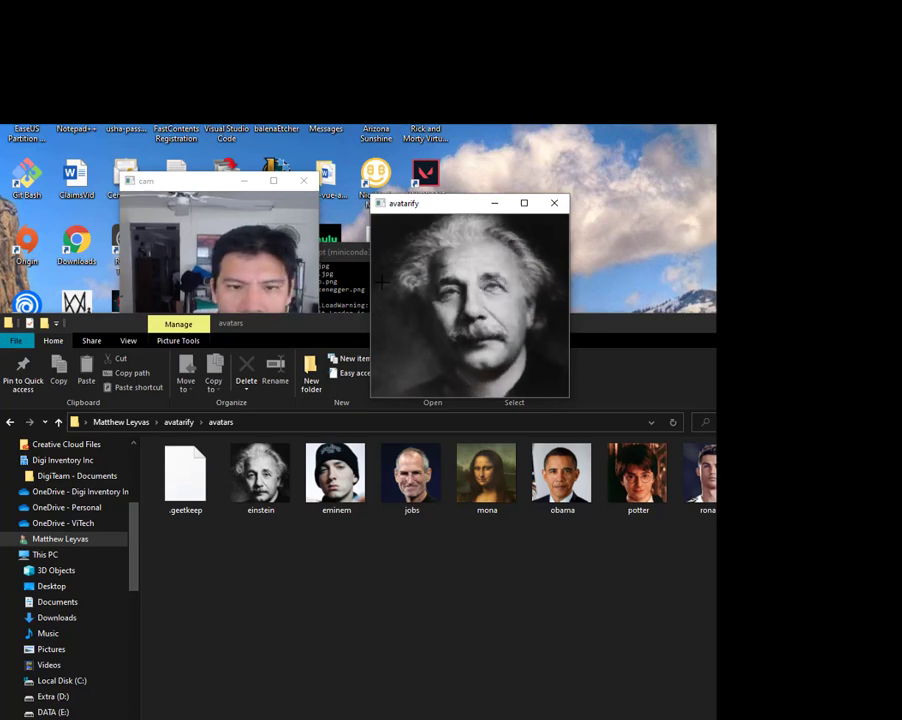
key("2")
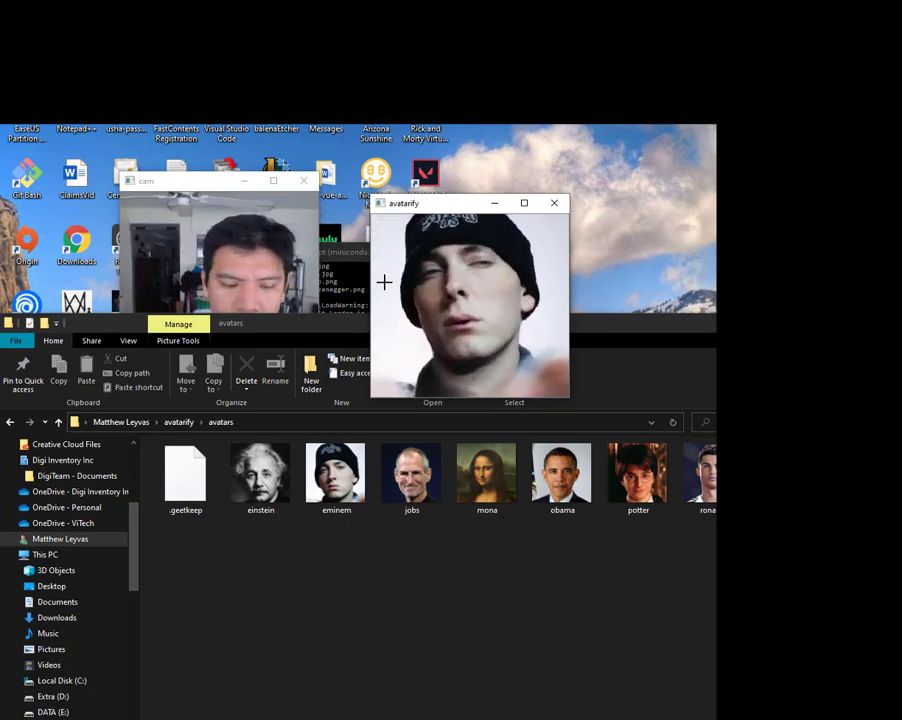
key("d")
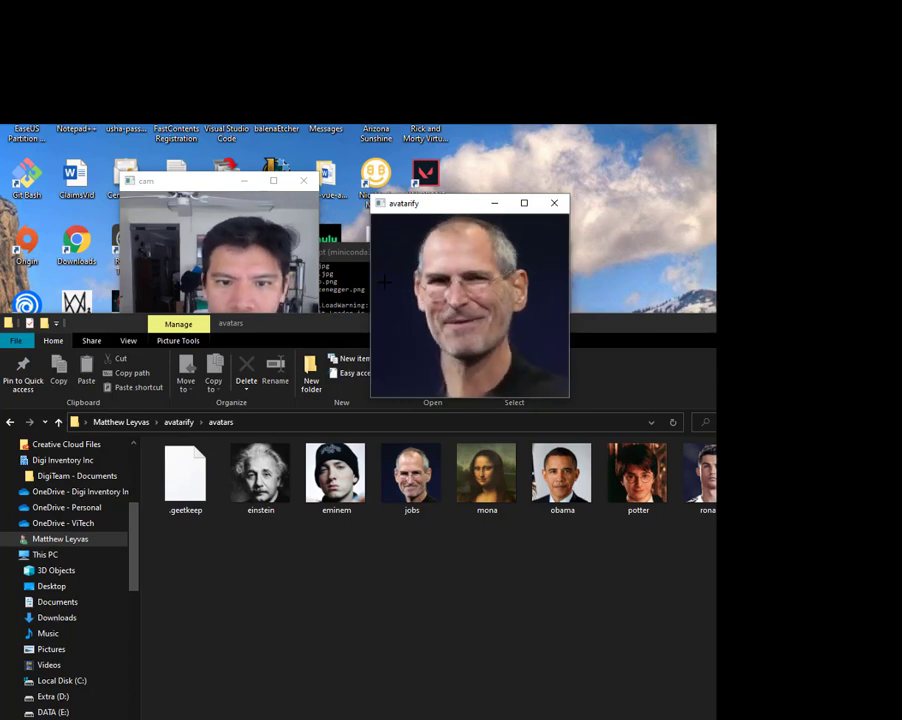
key("d")
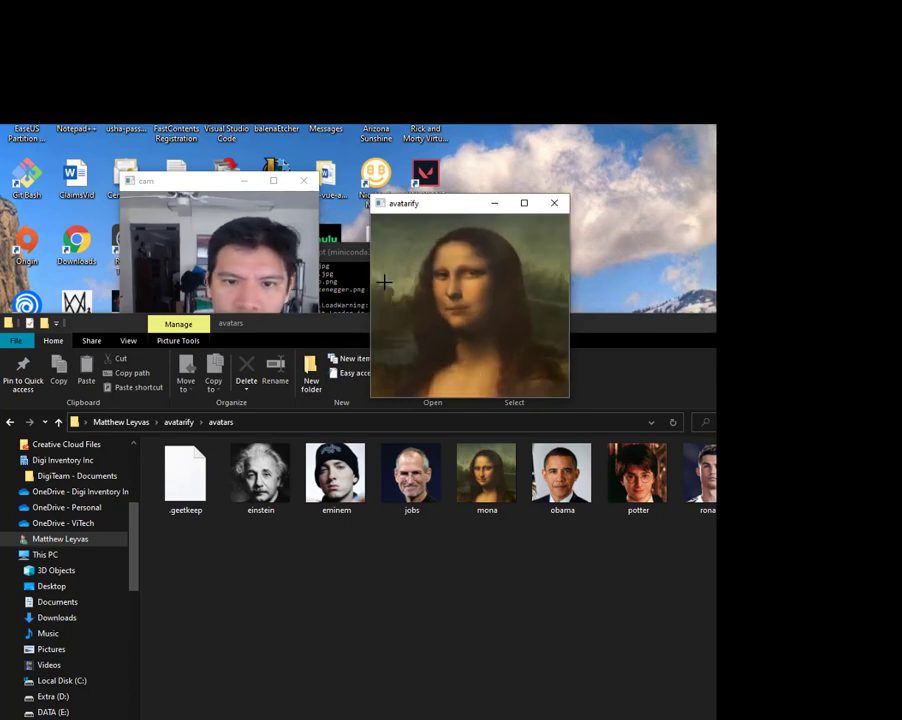
key("d")
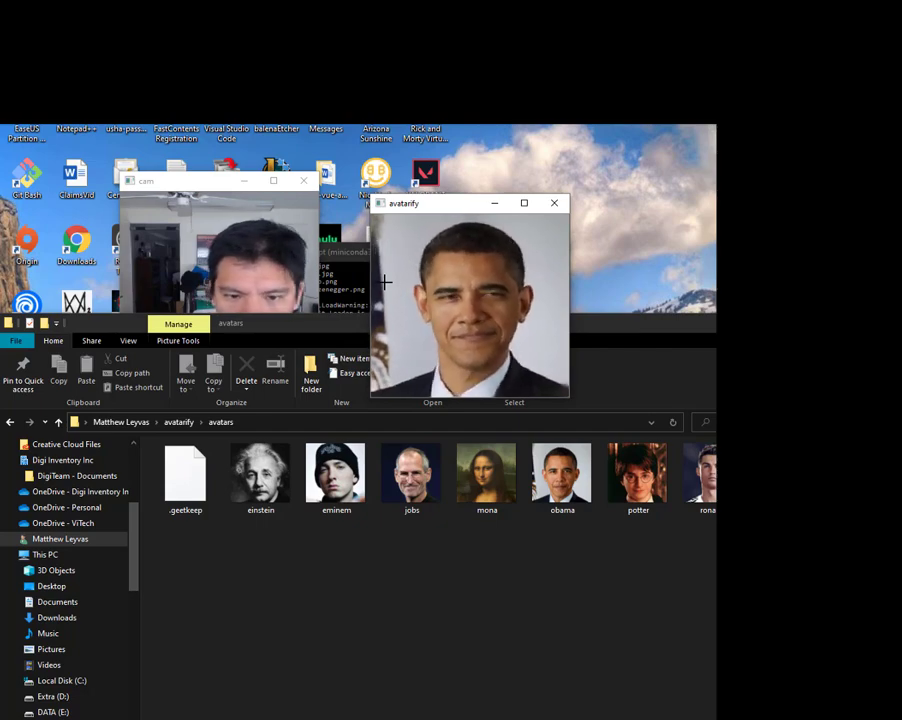
key("d")
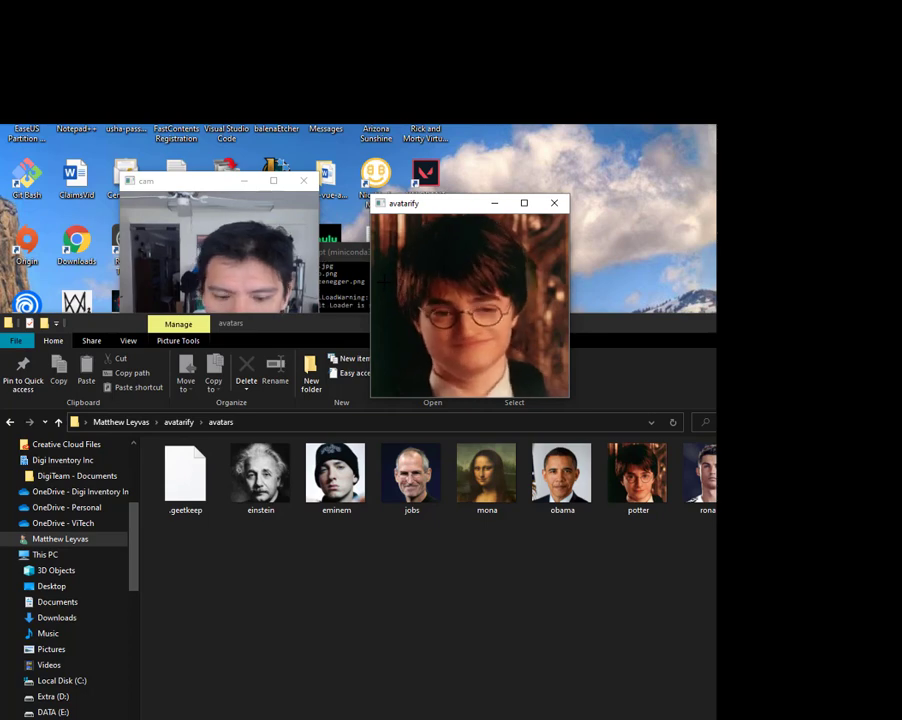
key("d")
key("d")
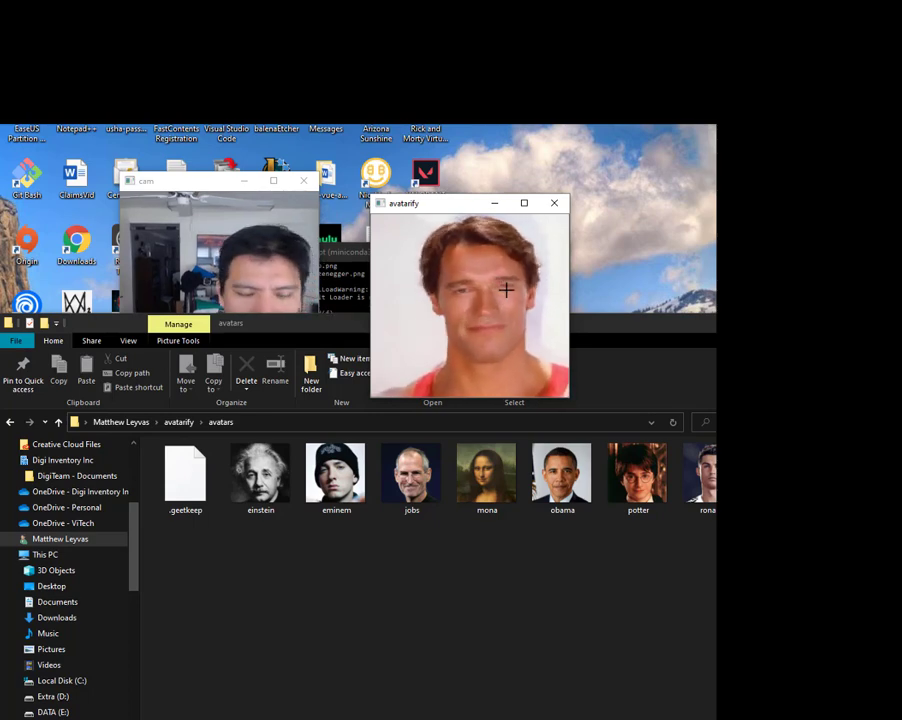
key("d")
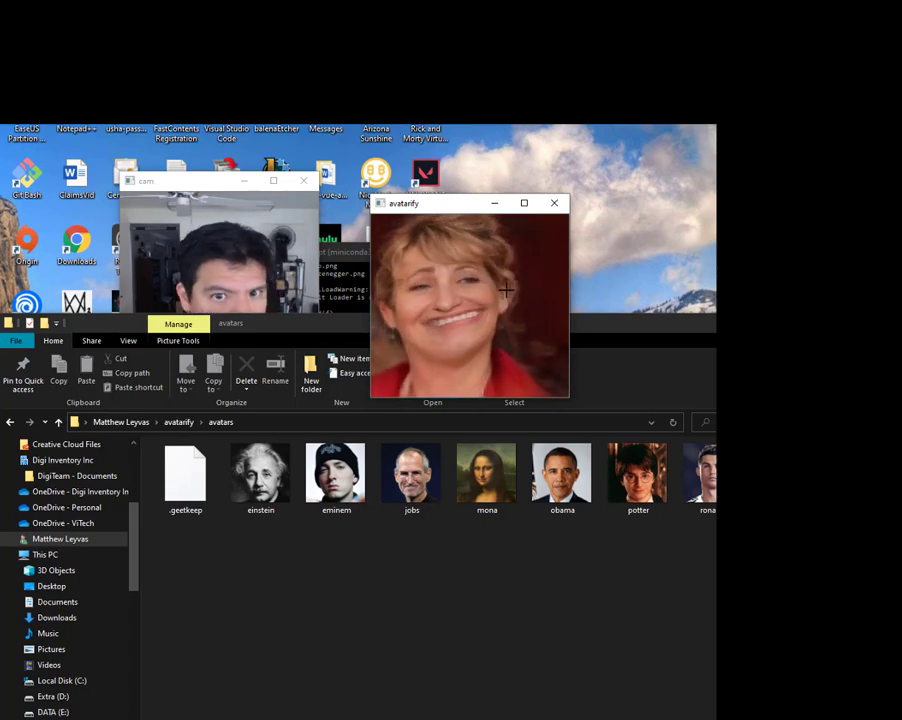
key("a")
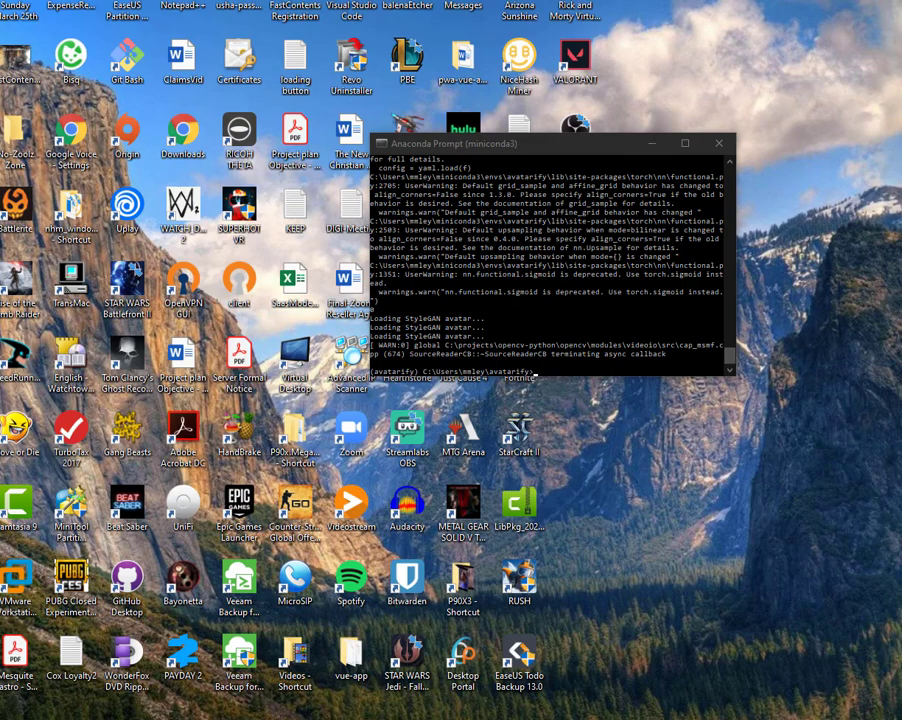
Look over the Downloads folder and its {pf} subfolder, then close Explorer.
key("alt+Tab")
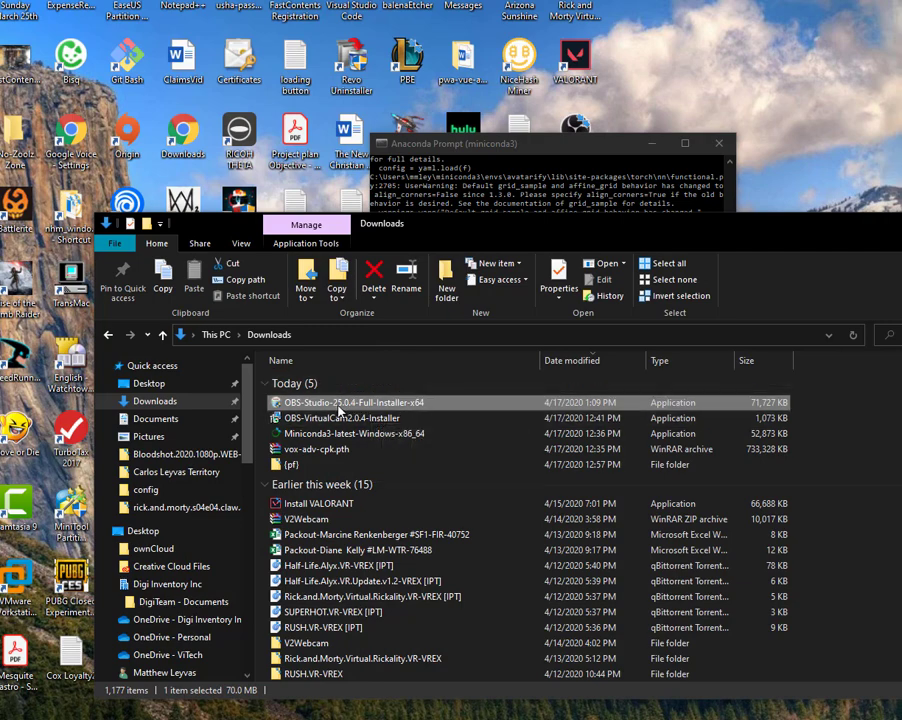
double_click(376, 465)
key("alt+Left")
key("alt+F4")
Search the Start menu for 'obs' and launch OBS Studio.
key("super")
key("Escape")
key("super")
type("obs")
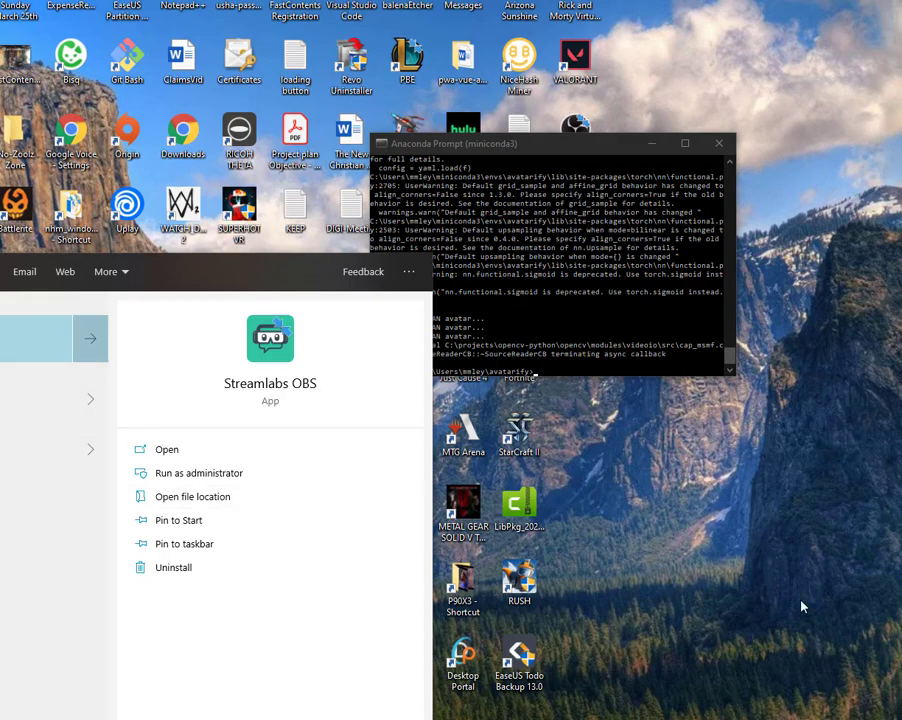
key("Return")
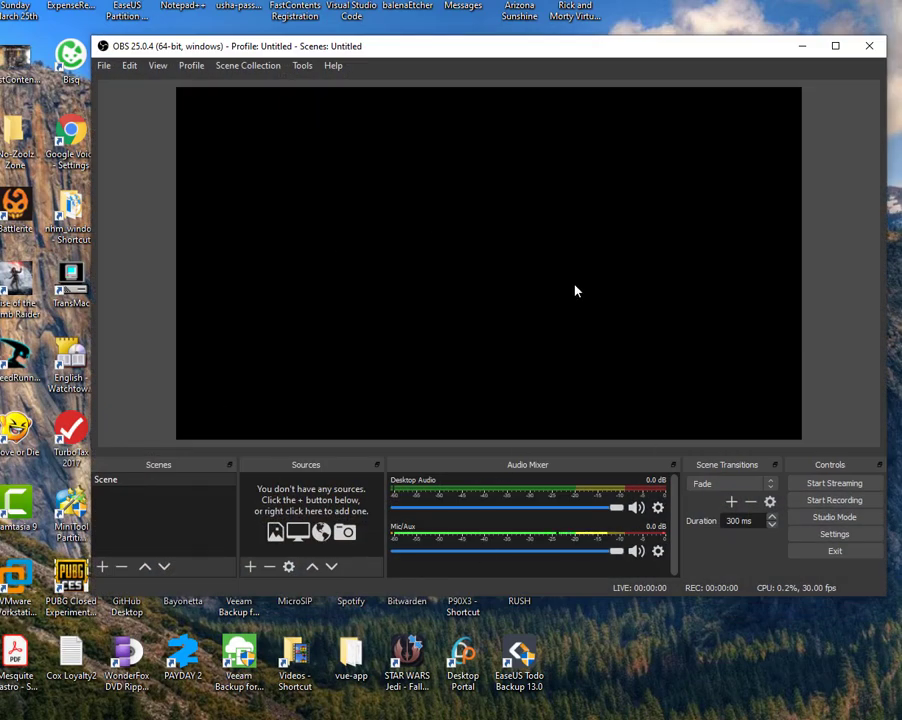
Add a new Window Capture source to the Scene and close its properties.
left_click(249, 568)
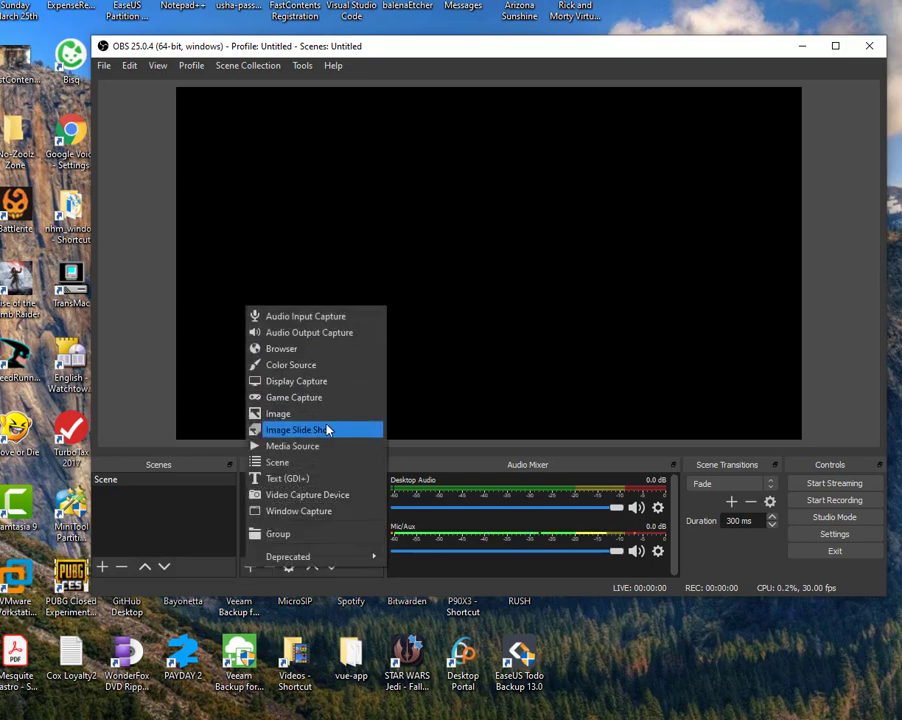
left_click(341, 521)
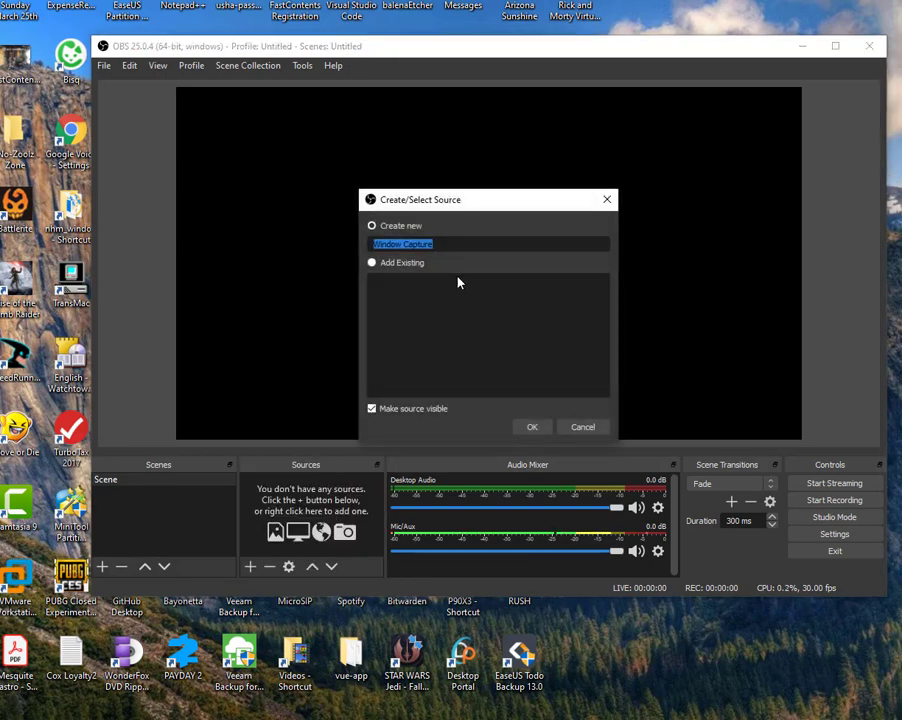
left_click(408, 264)
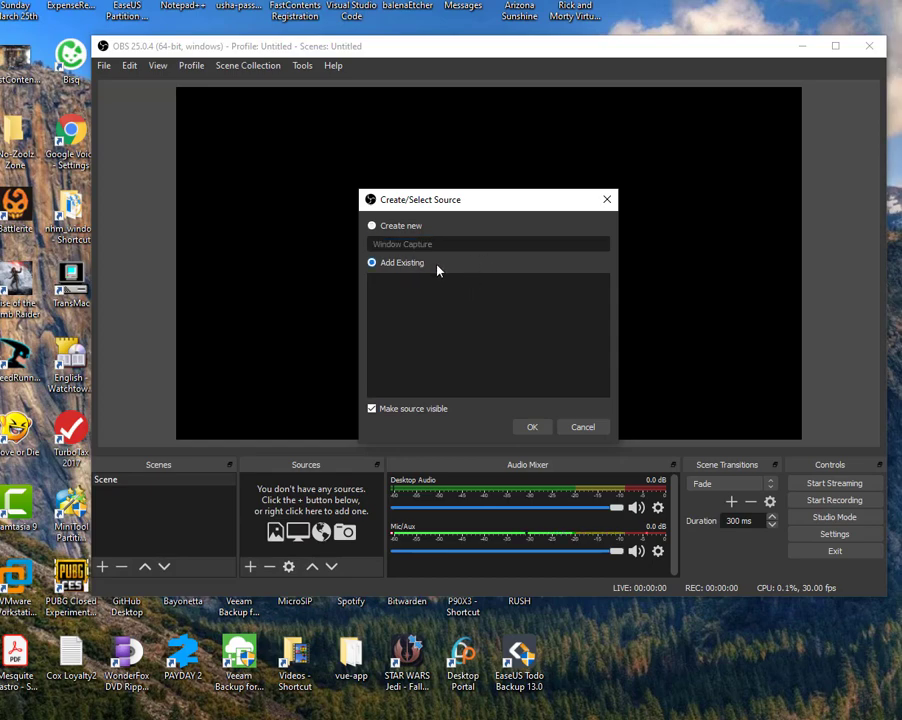
left_click(402, 232)
left_click(532, 427)
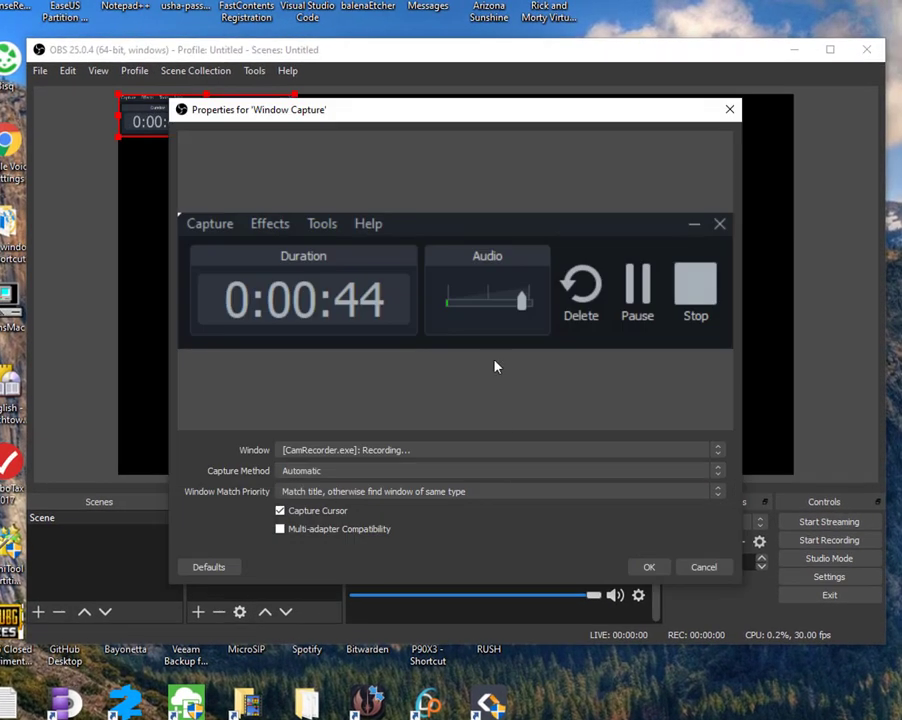
left_click(458, 451)
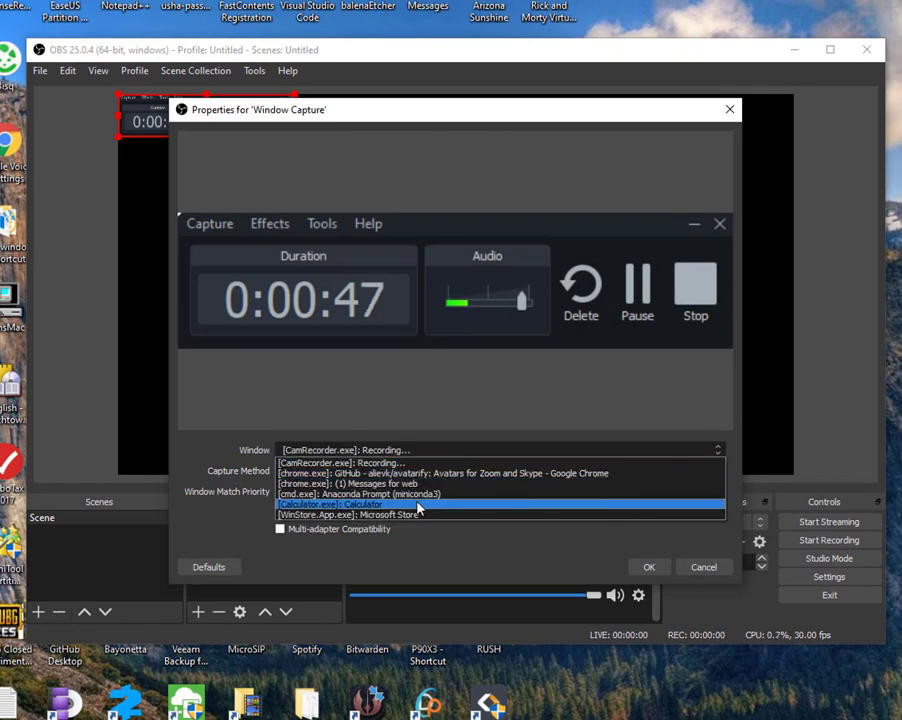
left_click(661, 549)
left_click(703, 566)
Relaunch Avatarify by running run_windows.bat in the Anaconda Prompt.
key("alt+Tab")
type("run_windows.bat")
key("Return")
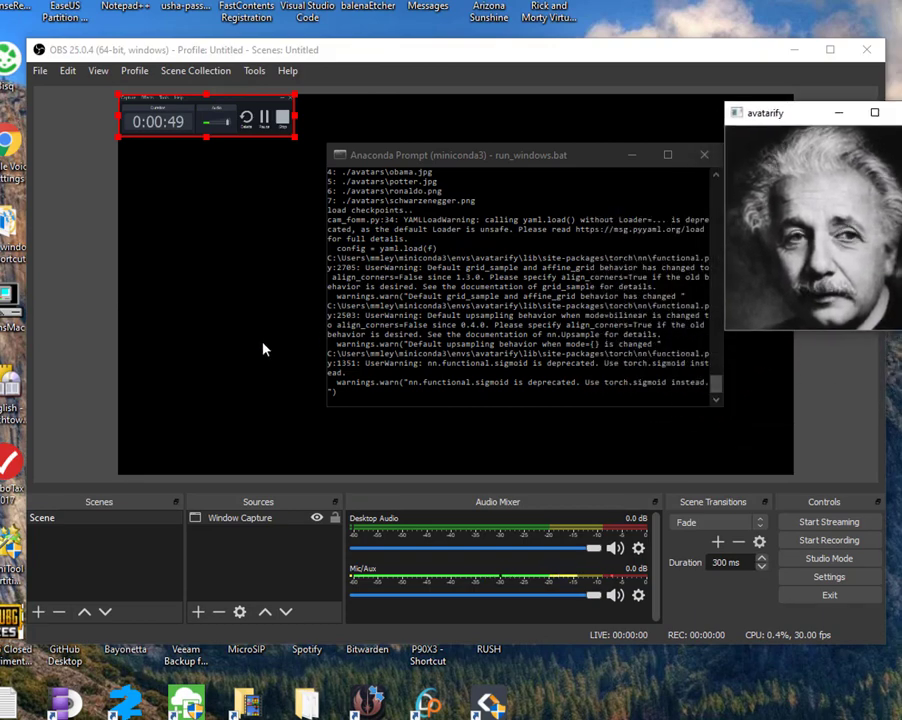
Set the Window Capture source's window to '[python.exe]: avatarify'.
left_click(631, 155)
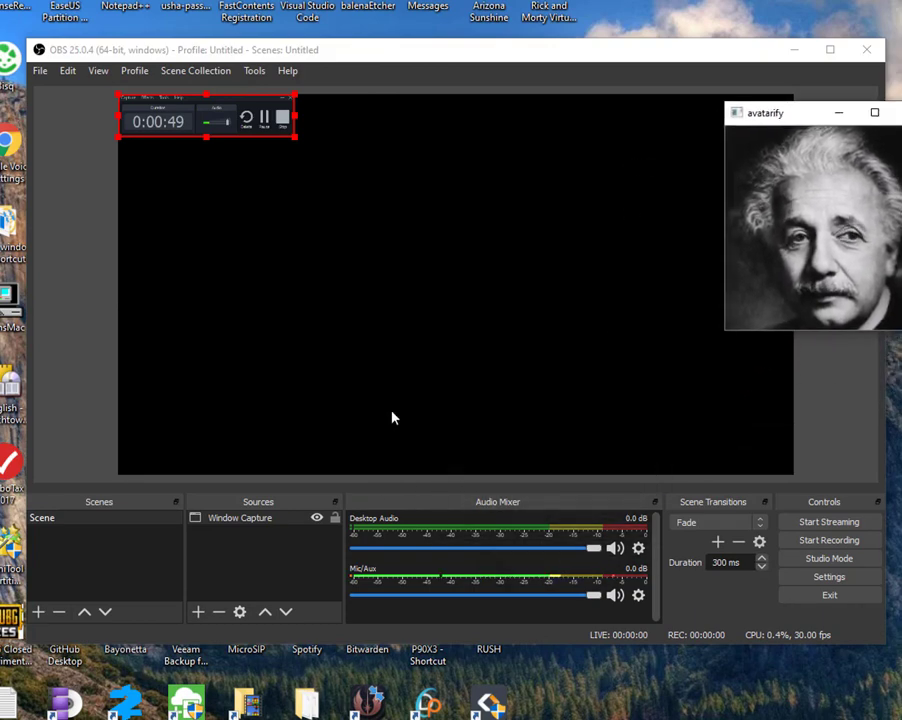
right_click(258, 518)
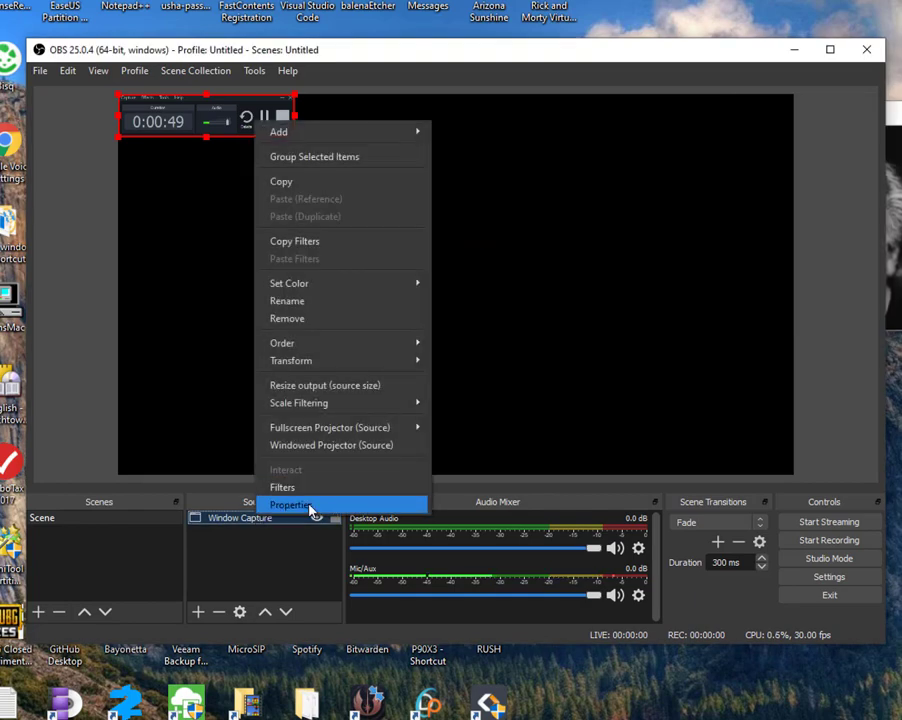
left_click(312, 507)
left_click(477, 453)
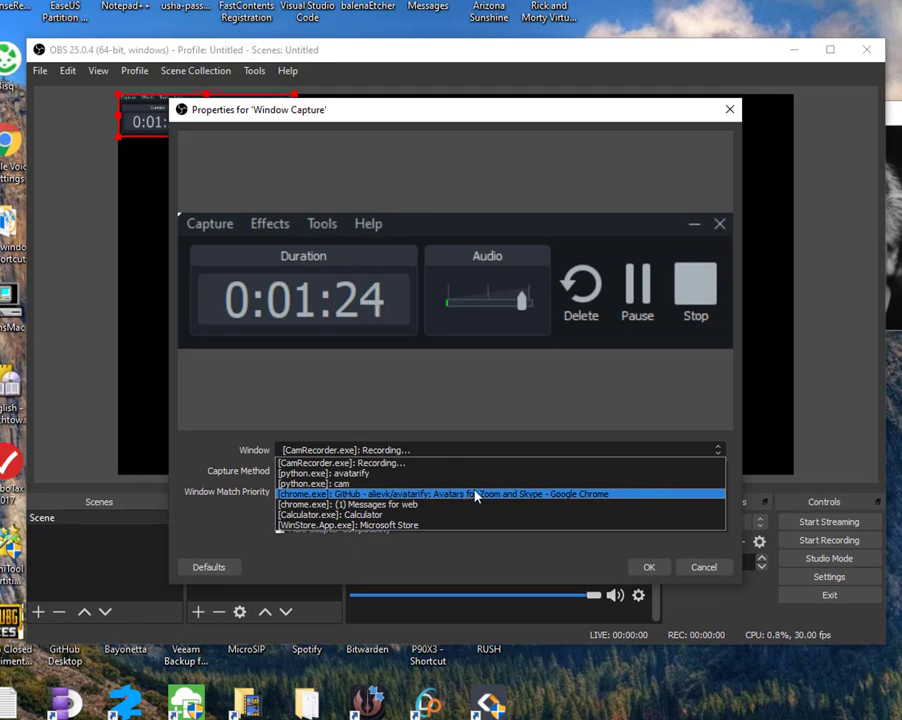
left_click(402, 475)
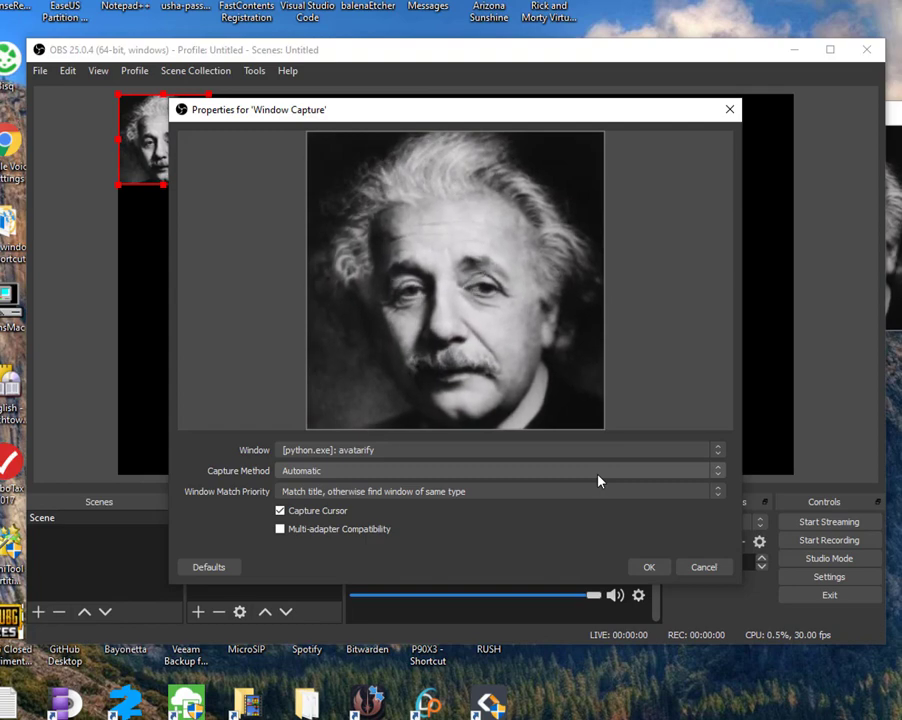
key("Return")
Fit the Einstein capture to the screen so it fills the canvas.
right_click(241, 516)
mouse_move(302, 370)
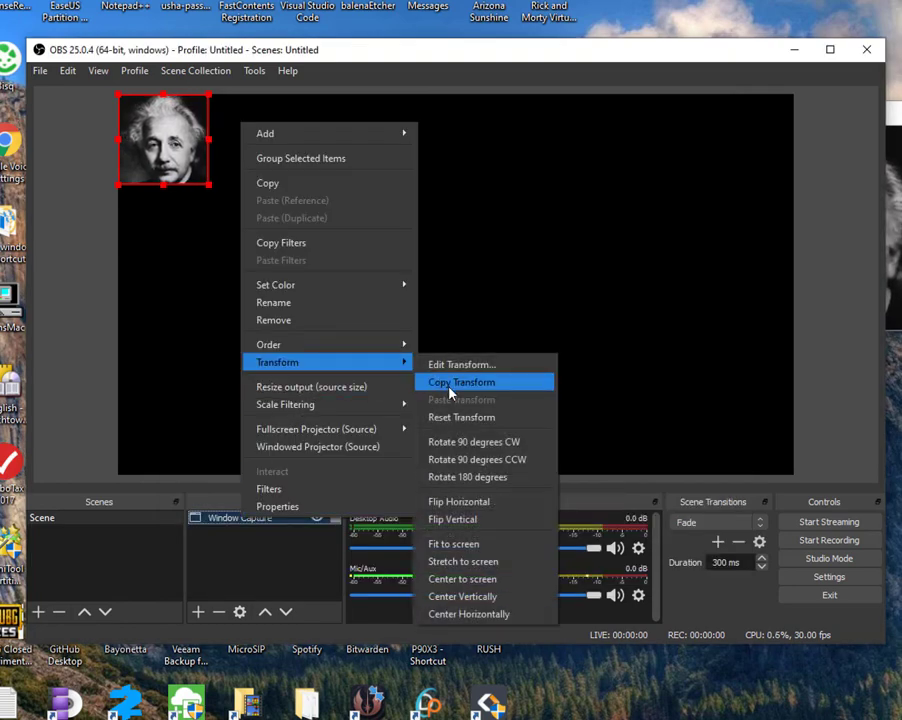
left_click(484, 544)
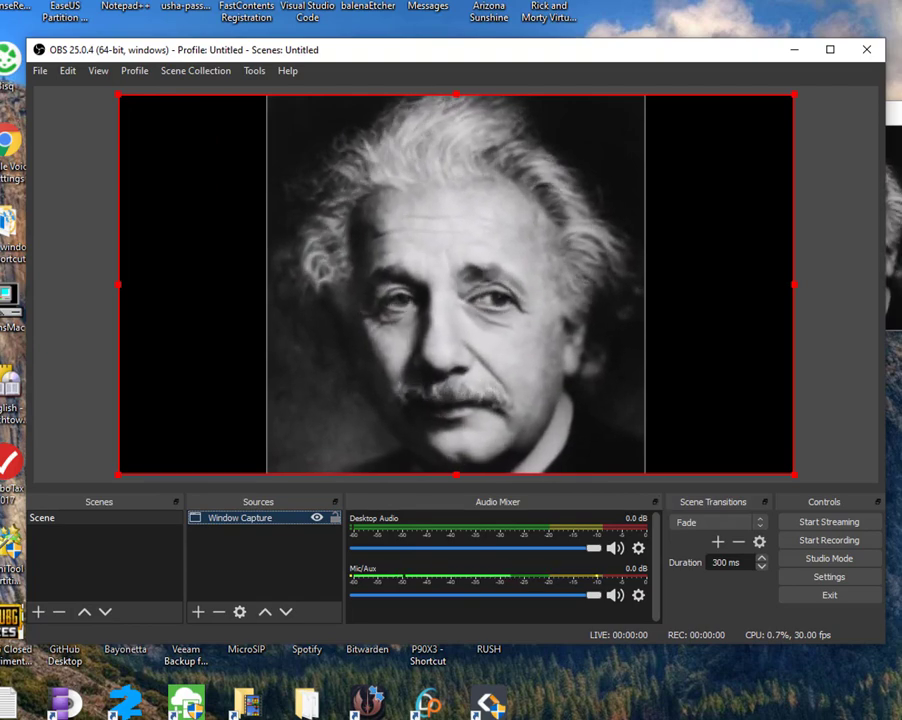
Look through the OBS Tools menu for a virtual camera option.
left_click(257, 73)
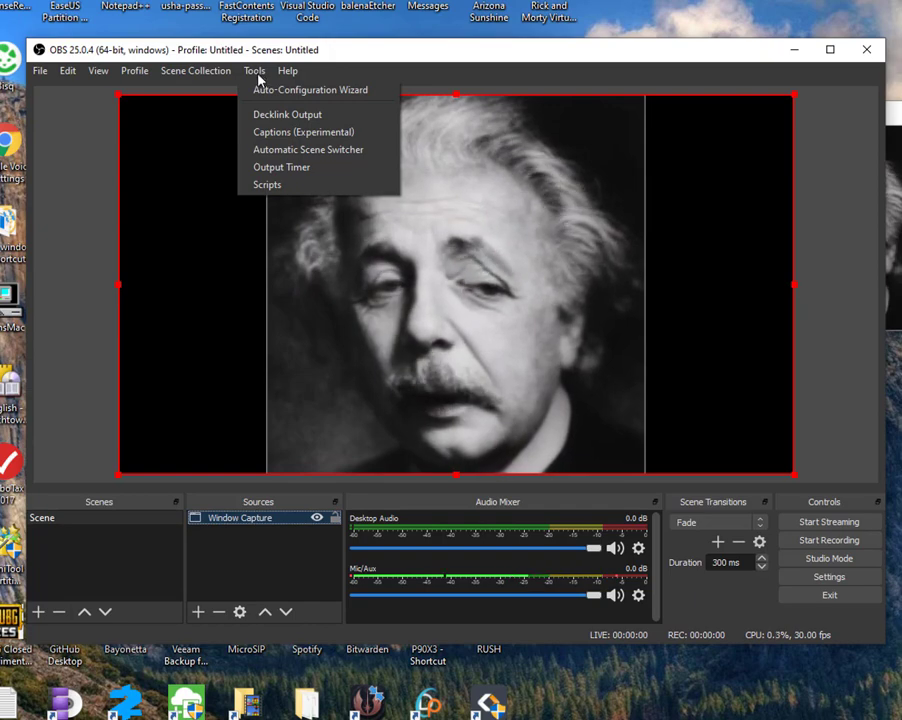
left_click(248, 71)
left_click(252, 72)
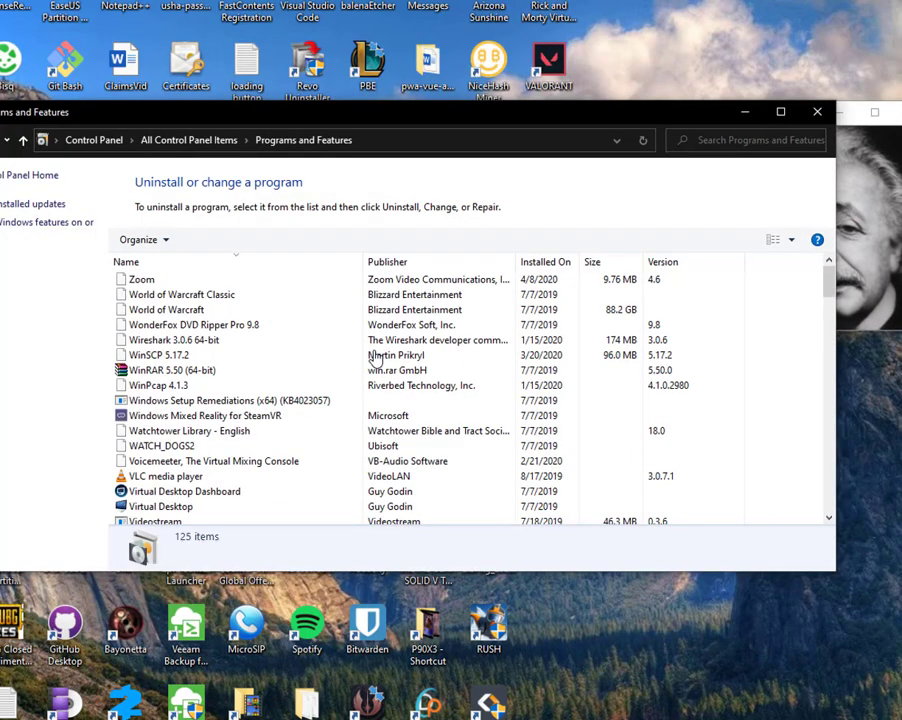
left_click(372, 354)
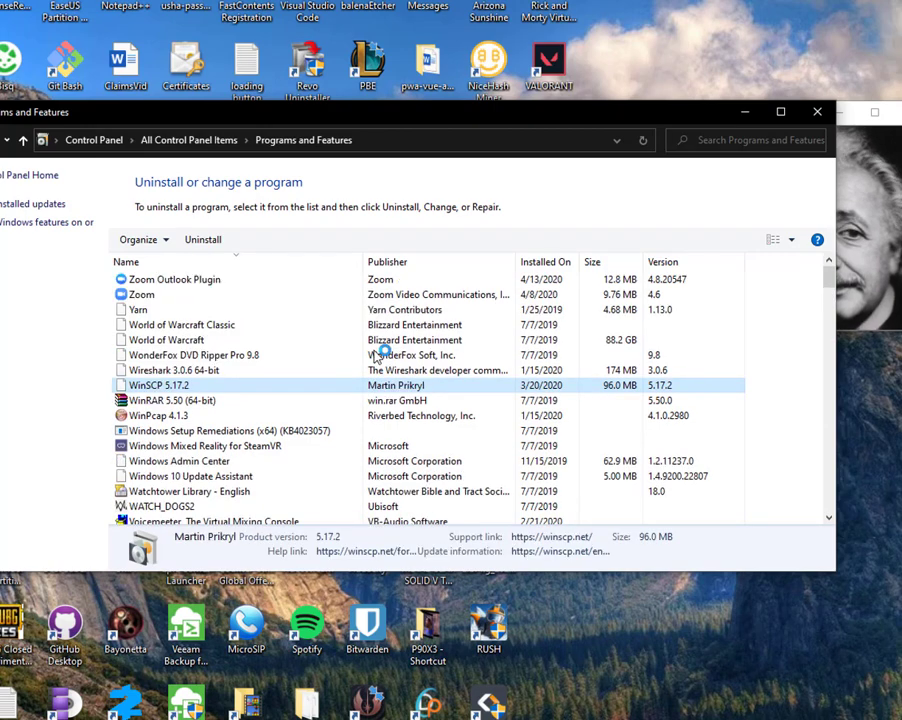
Uninstall OBS-VirtualCam 2.0.4 from Programs and Features, then close the list.
key("o")
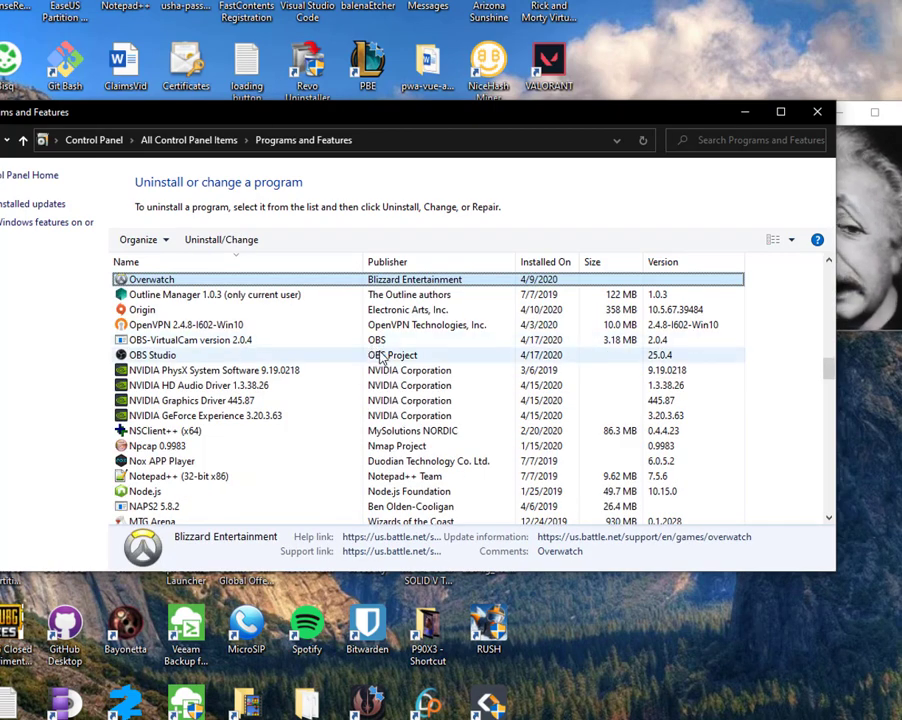
key("o")
key("o")
key("o")
key("o")
left_click(213, 245)
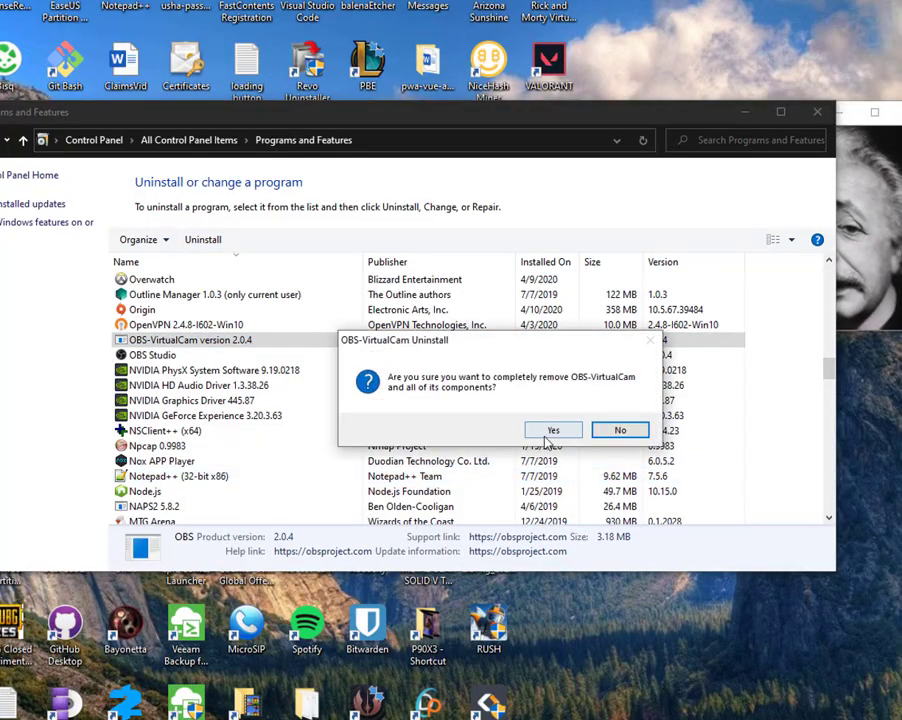
left_click(550, 432)
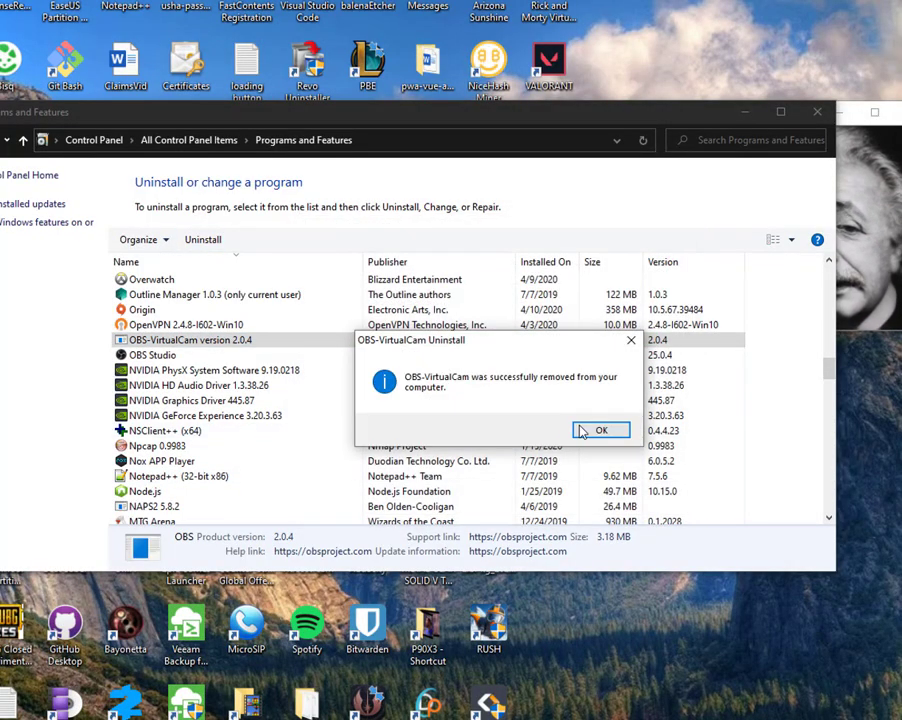
left_click(600, 432)
left_click(813, 113)
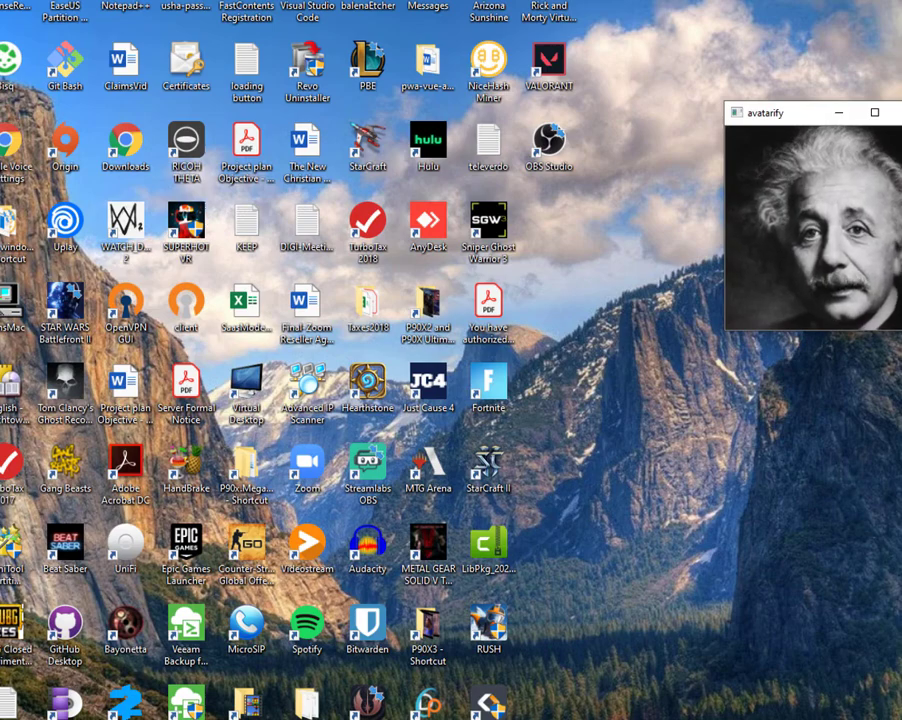
Run the OBS-VirtualCam installer from Downloads into D:\Program Files\obs-studio with 1 virtual camera.
key("alt+Tab")
double_click(353, 455)
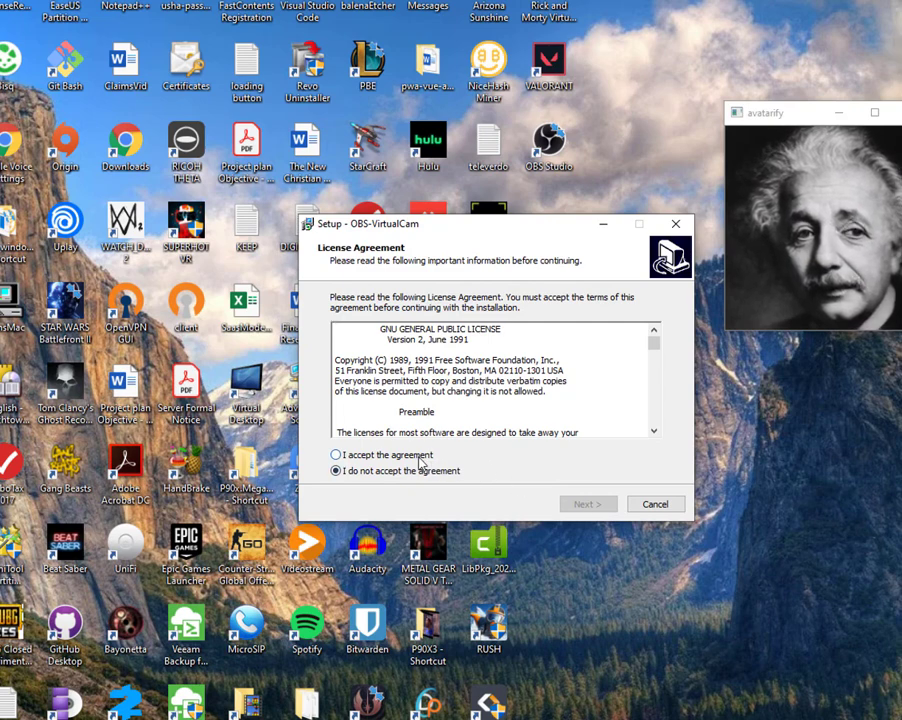
left_click(420, 456)
left_click(600, 504)
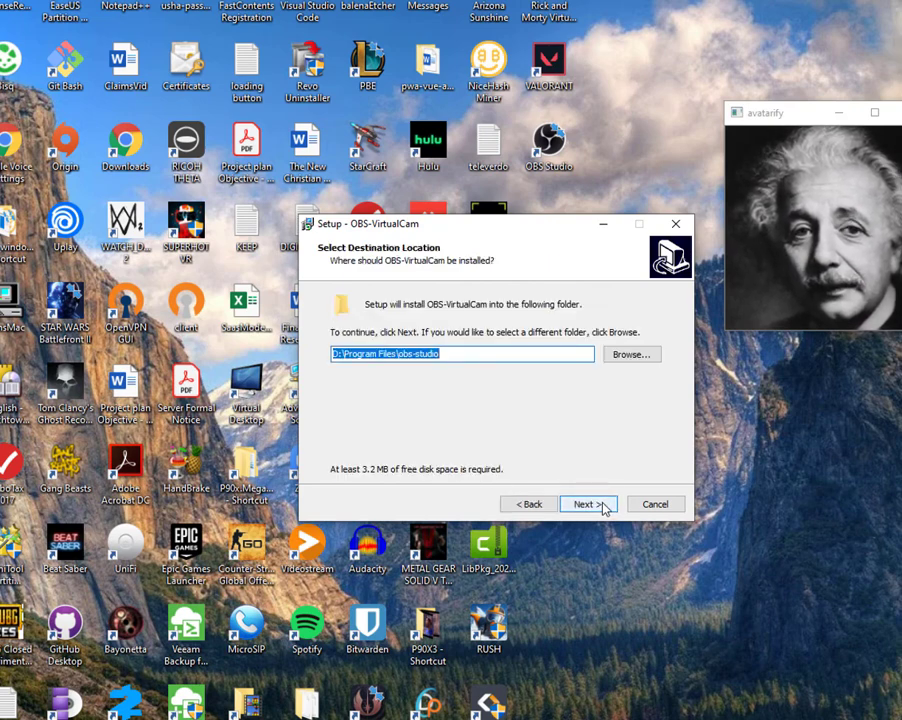
left_click(603, 507)
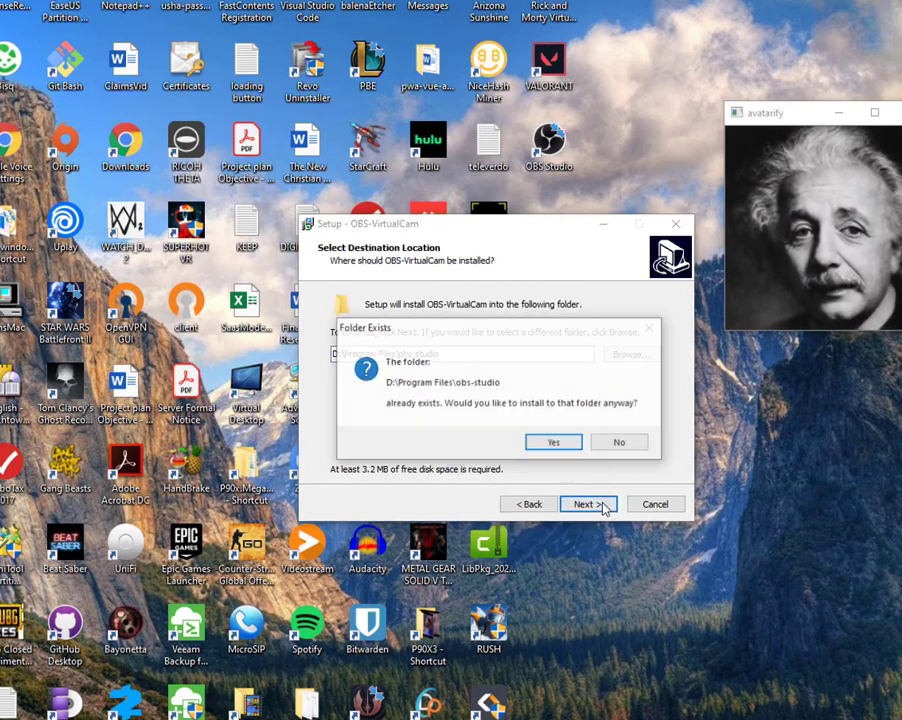
left_click(577, 446)
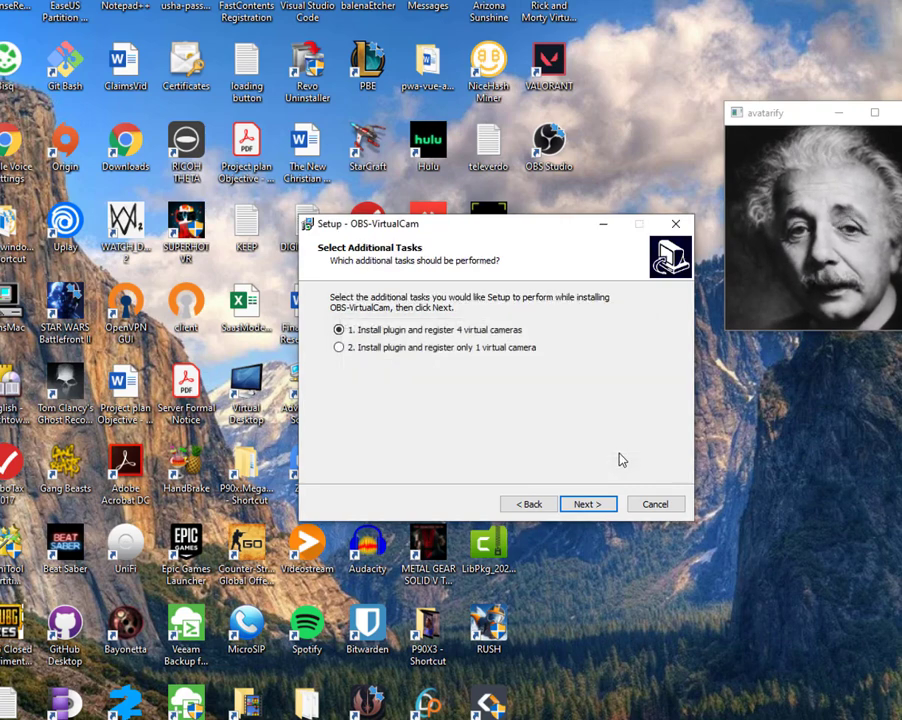
left_click(588, 504)
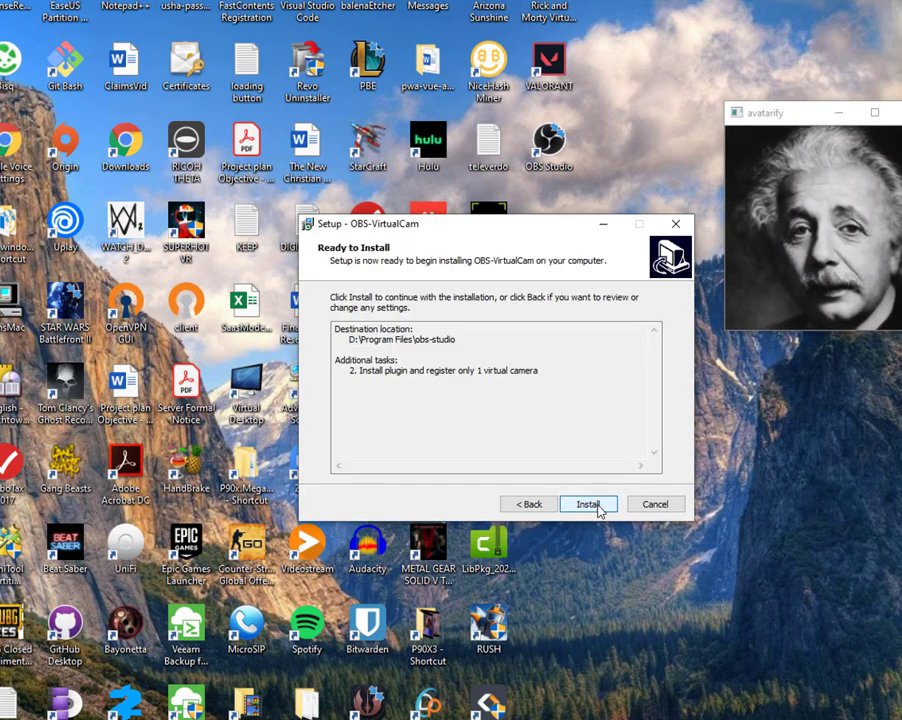
left_click(594, 505)
left_click(595, 436)
left_click(604, 434)
left_click(587, 500)
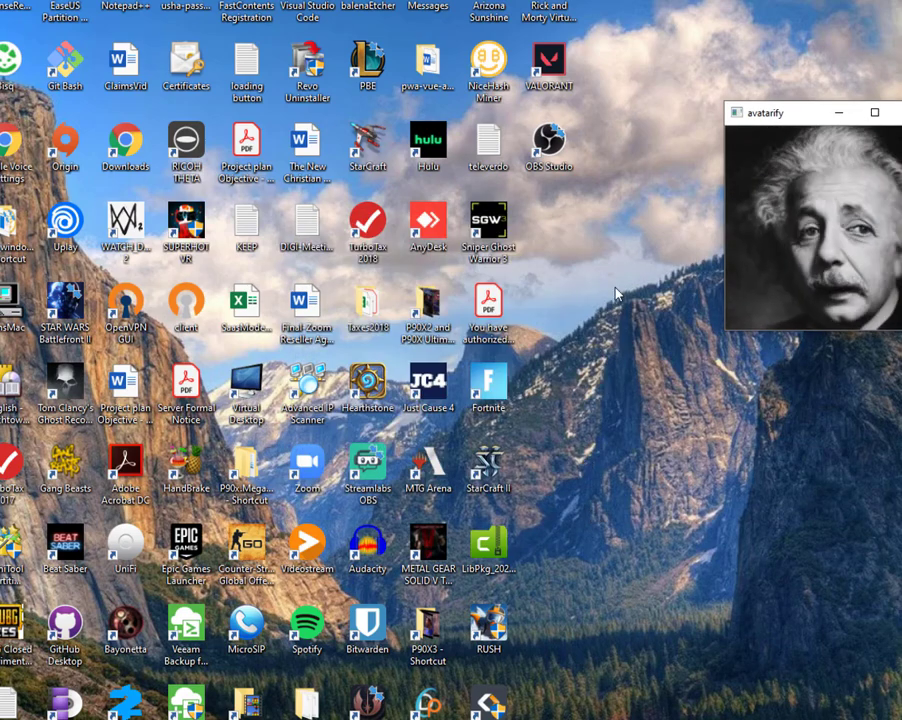
Relaunch OBS and start VirtualCam on OBS-Camera with AutoStart checked and Buffered Frames 0.
left_click(546, 140)
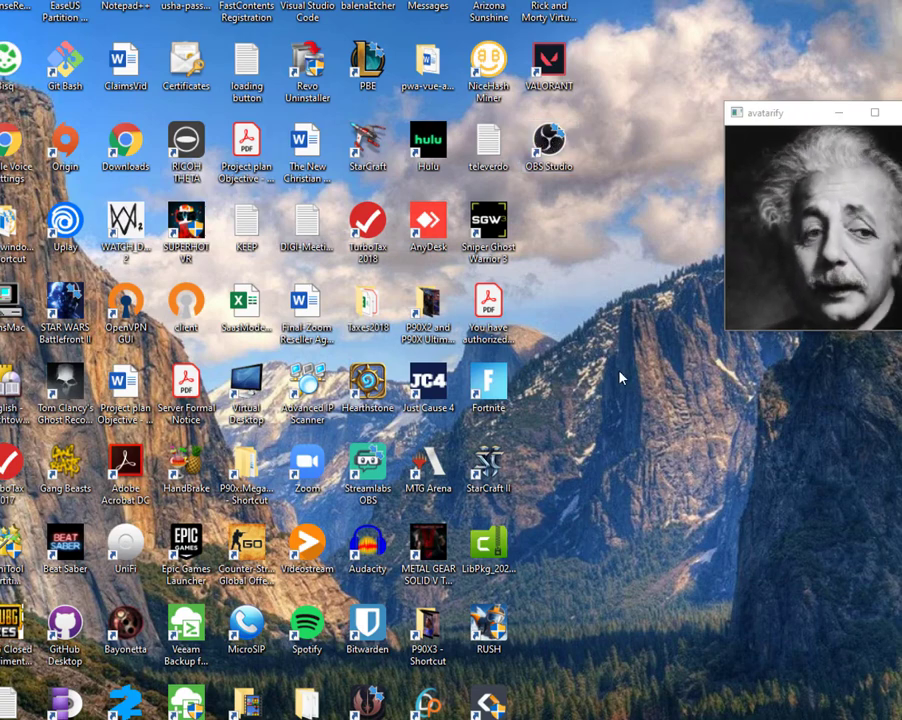
double_click(560, 148)
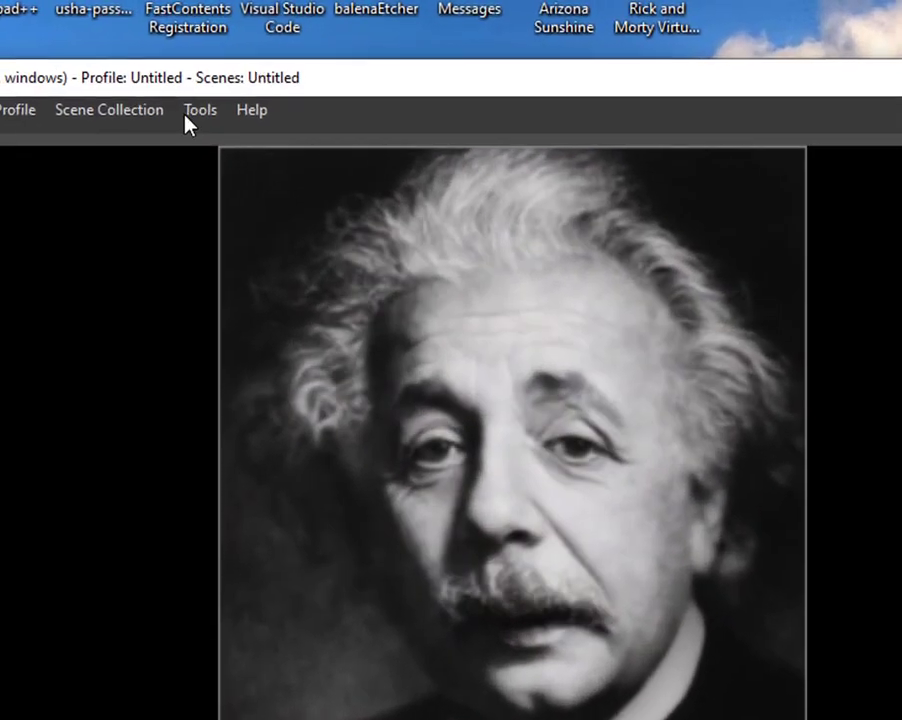
left_click(185, 116)
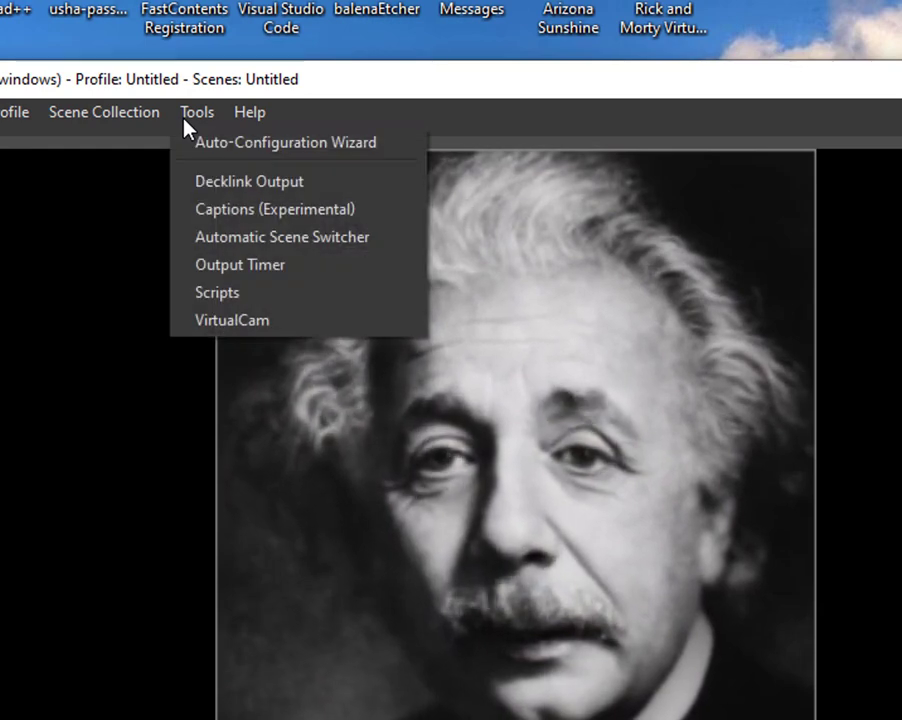
left_click(258, 328)
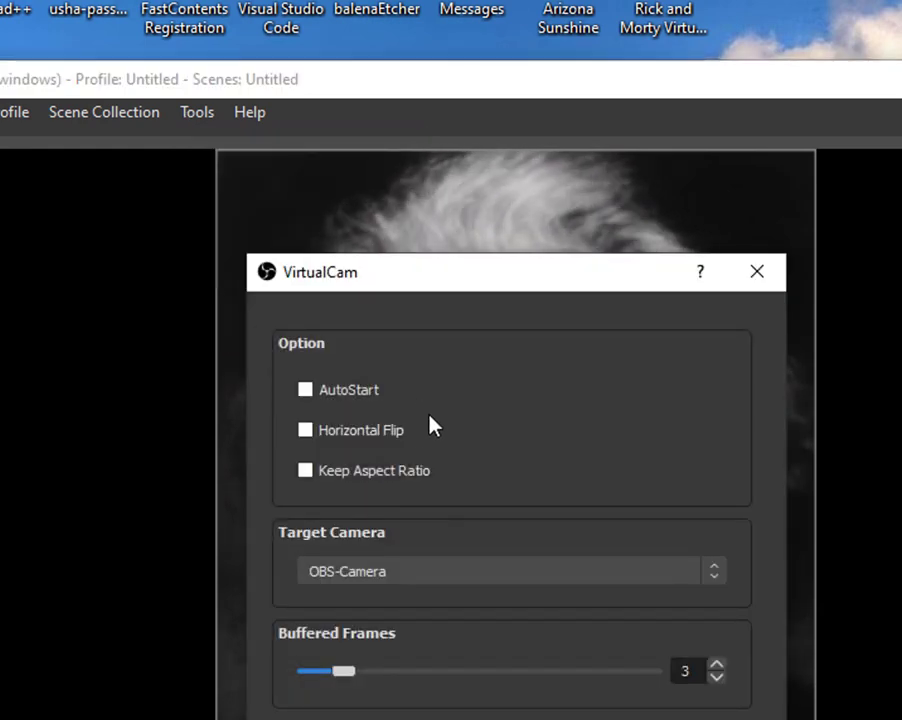
left_click(343, 398)
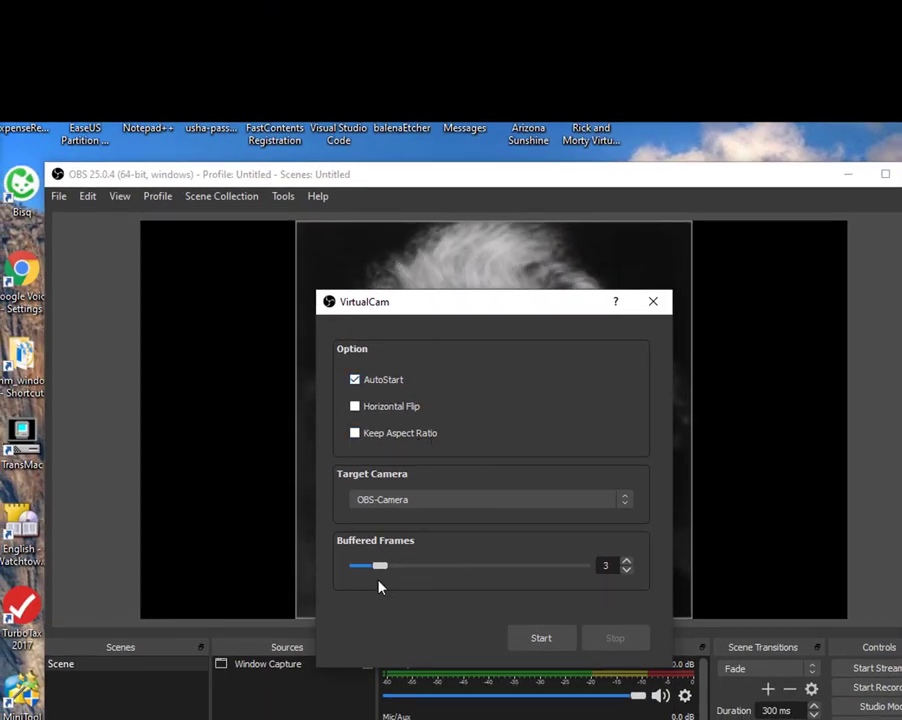
left_click_drag(380, 566, 342, 574)
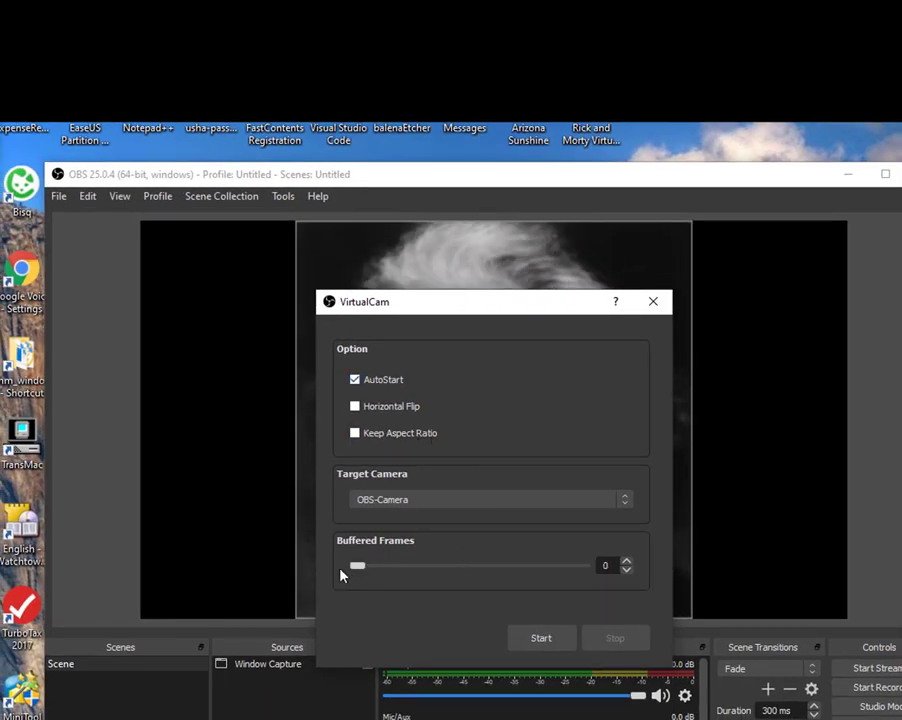
left_click(566, 646)
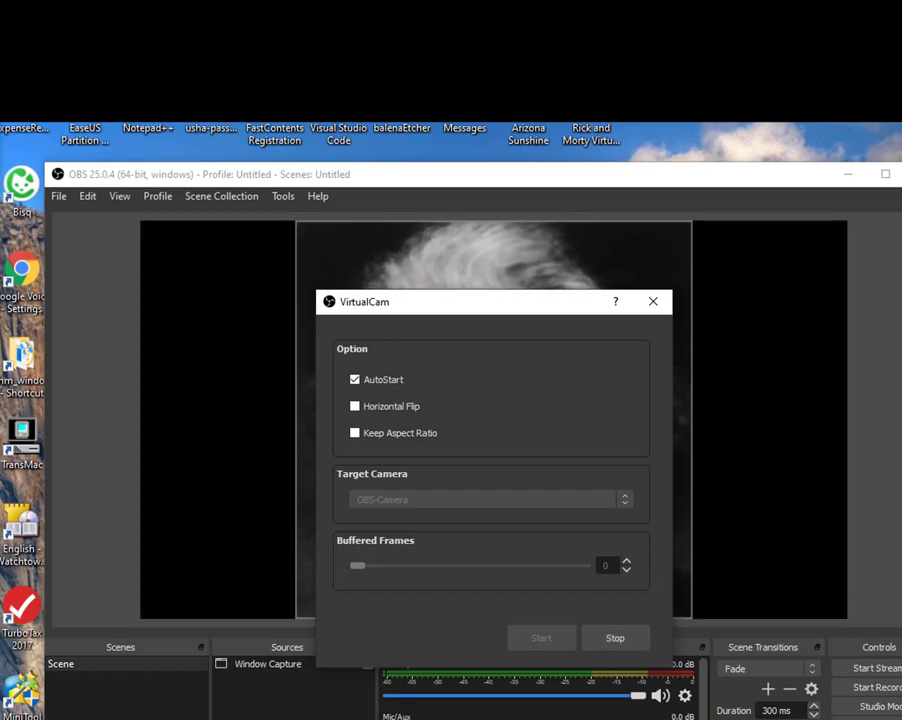
left_click(653, 301)
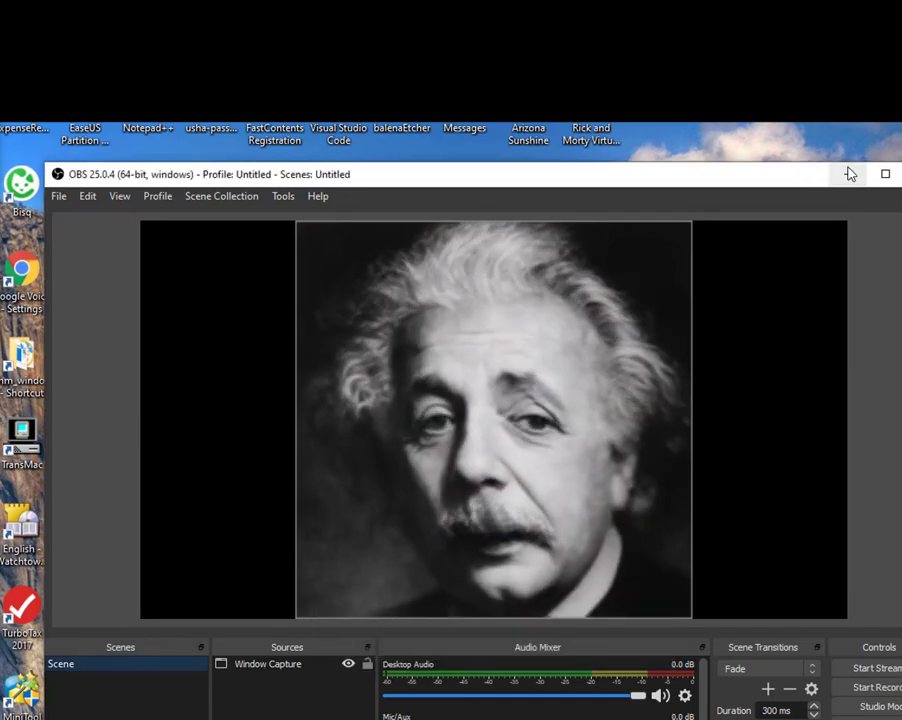
Minimize OBS and the avatarify preview, then start a new Zoom meeting.
left_click(848, 174)
left_click(894, 241)
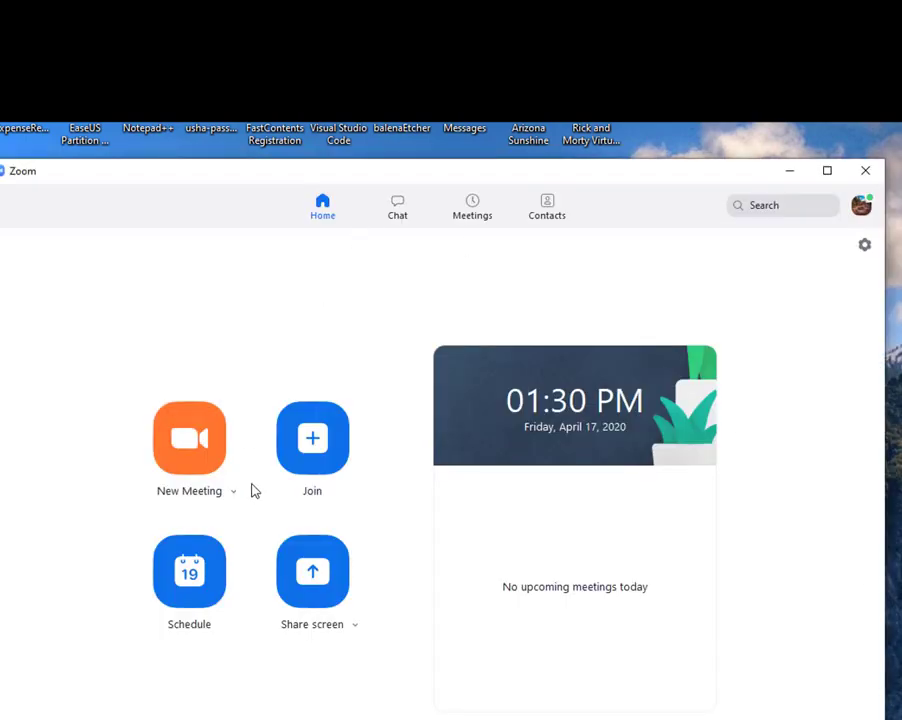
left_click(226, 488)
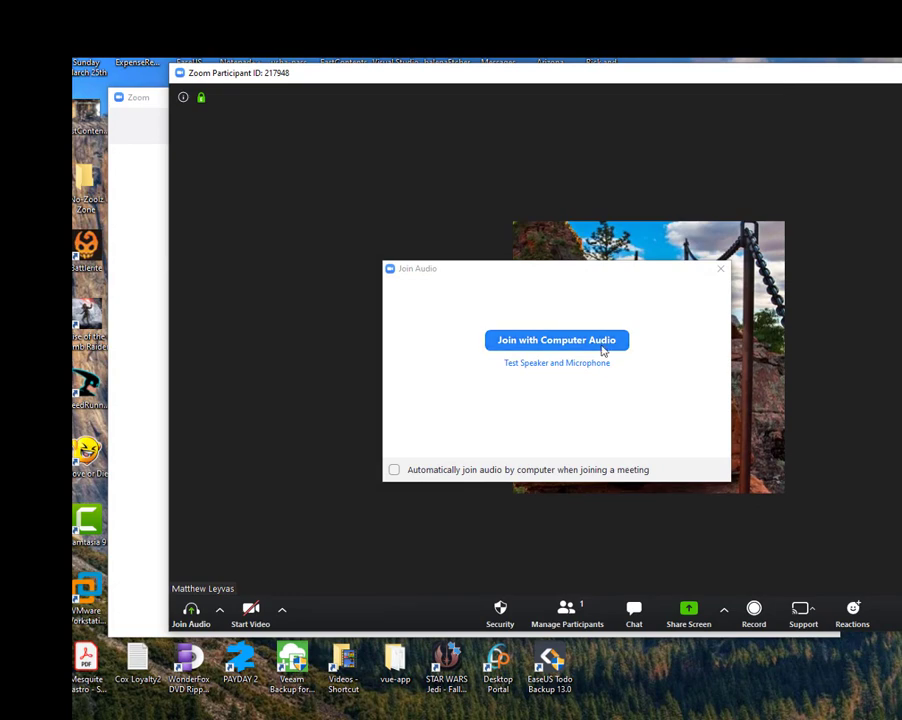
Dismiss the join-audio prompt and pick OBS-Camera as the meeting camera.
left_click(719, 269)
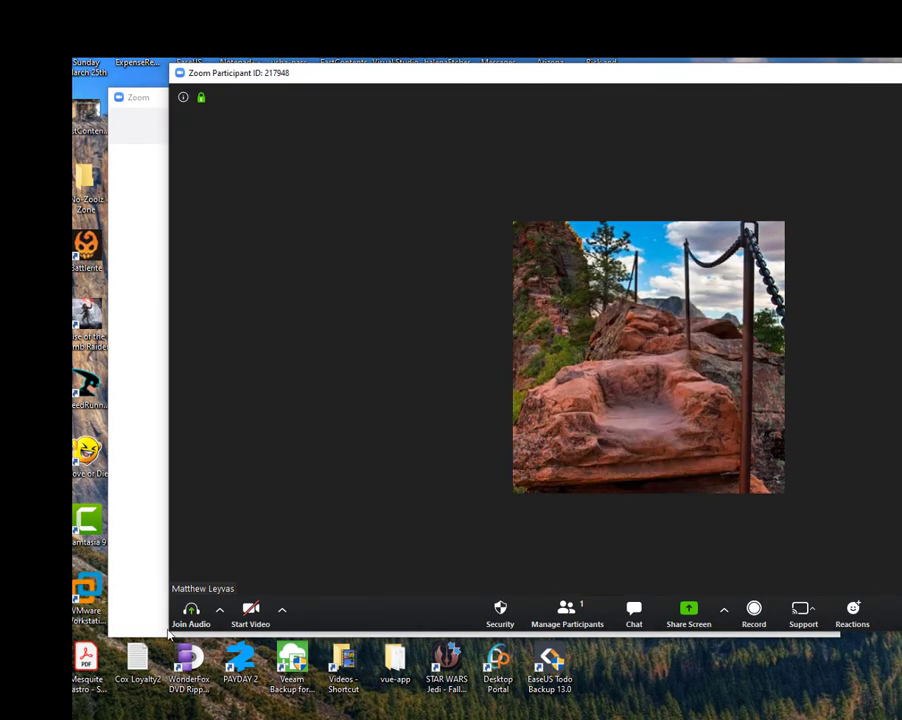
left_click(284, 614)
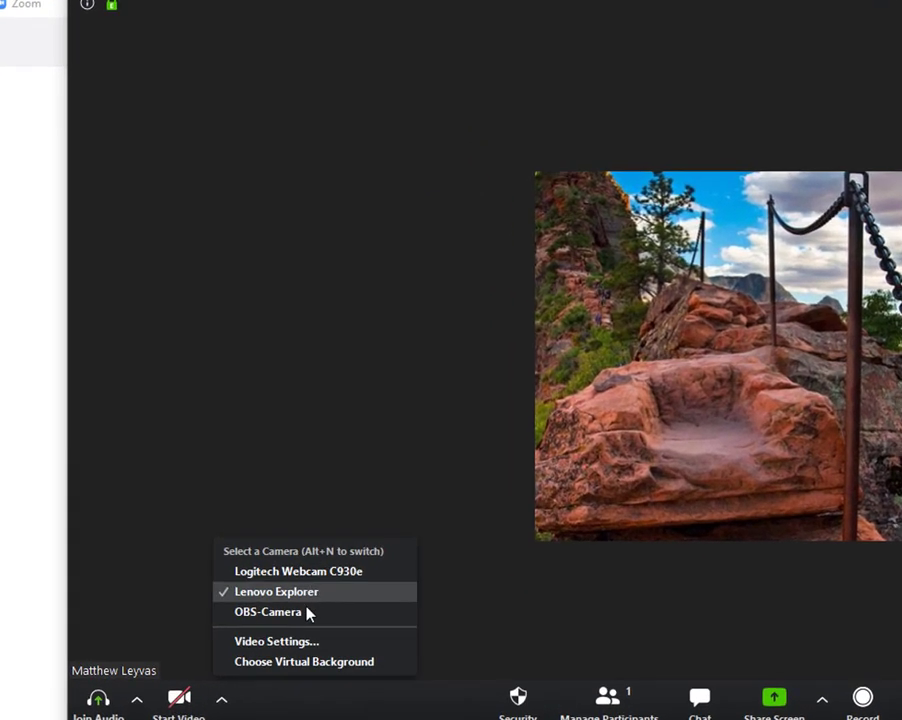
left_click(343, 552)
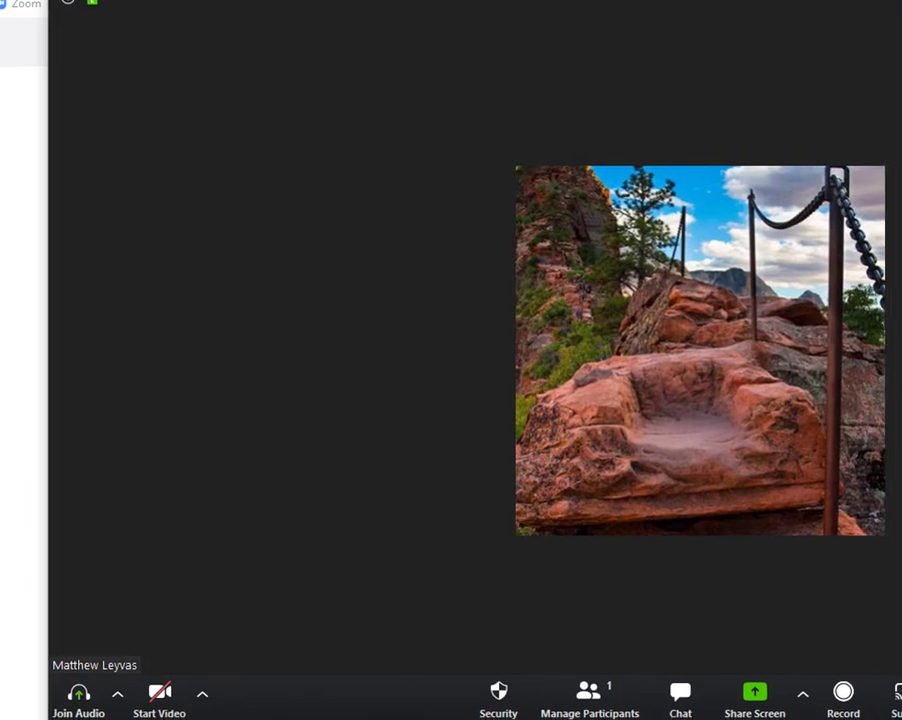
Start video from OBS-Camera and set Zoom's virtual background to None, then close Settings.
left_click(181, 712)
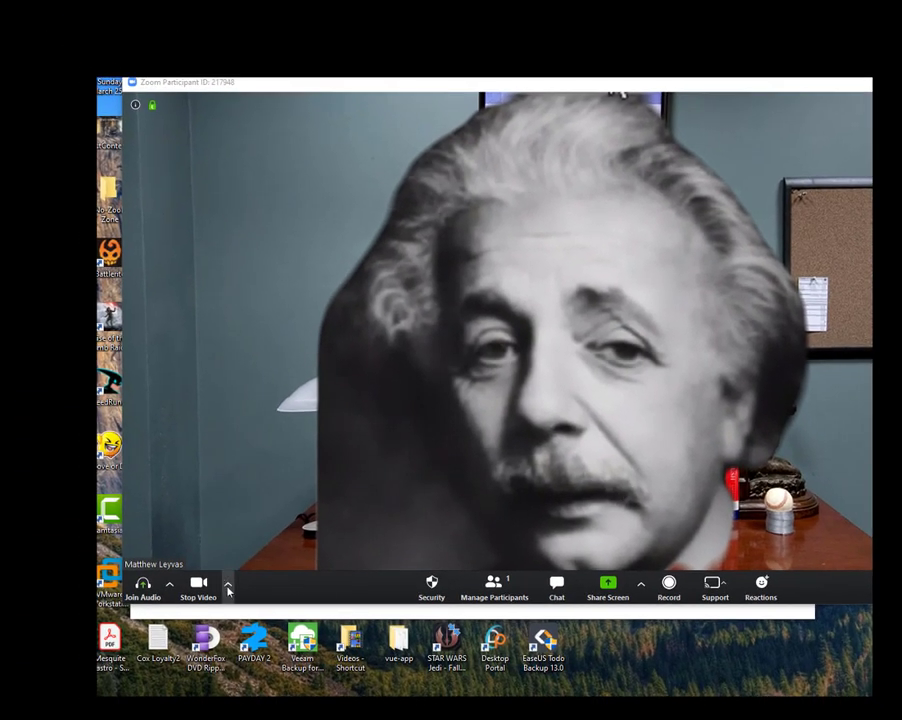
left_click(228, 586)
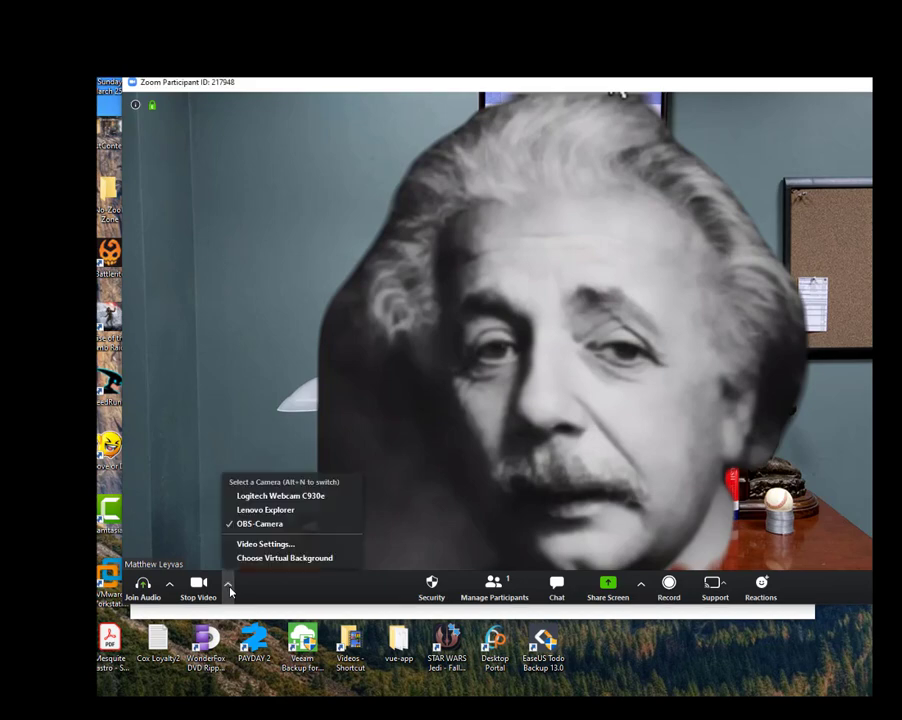
left_click(288, 560)
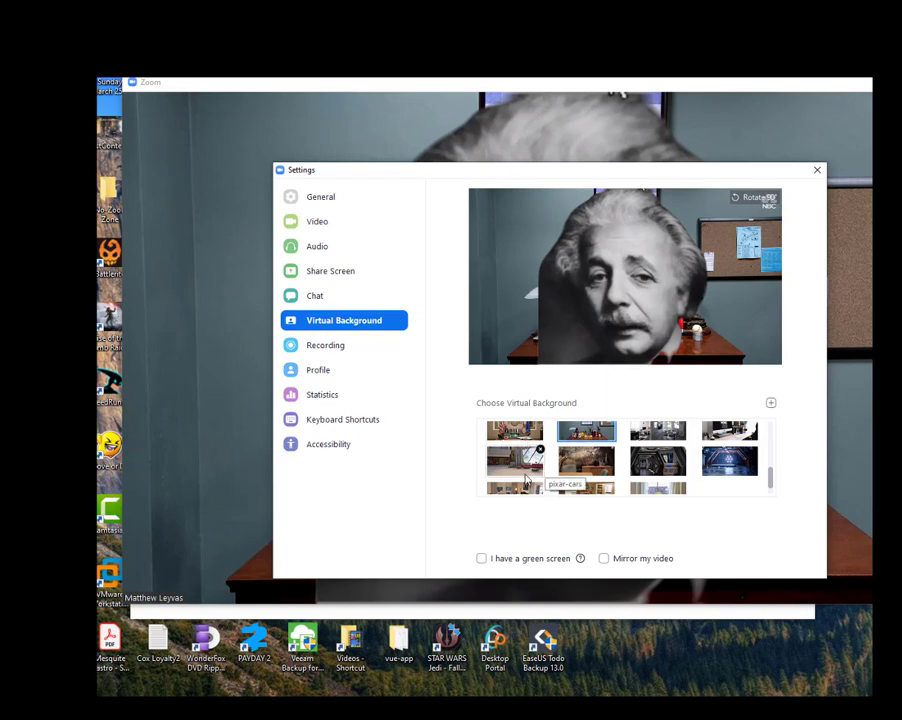
scroll(530, 475, "up", 5)
scroll(537, 443, "up", 2)
left_click(532, 437)
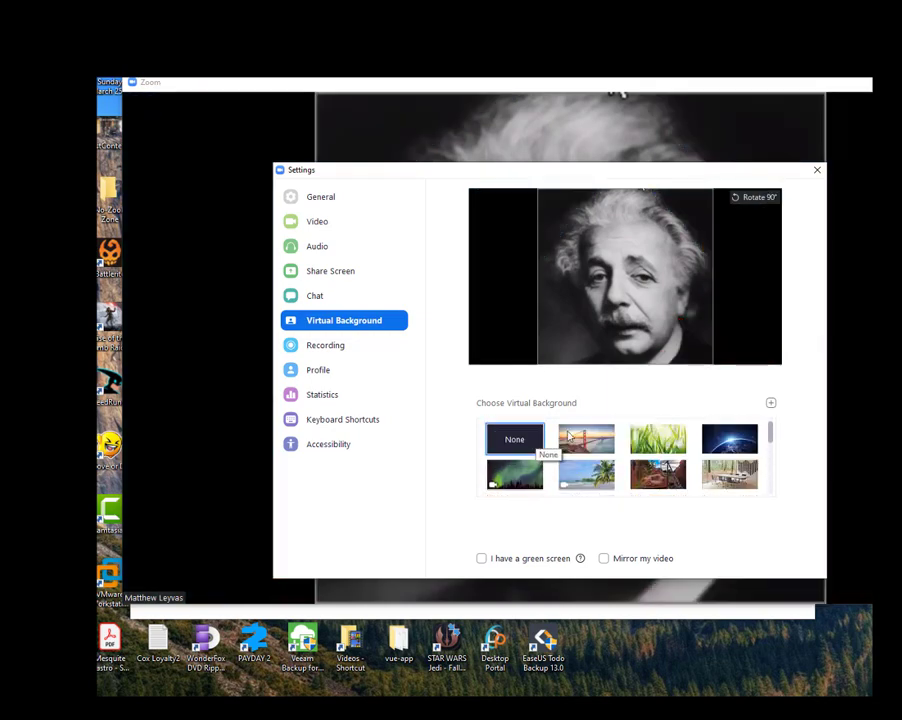
left_click(817, 170)
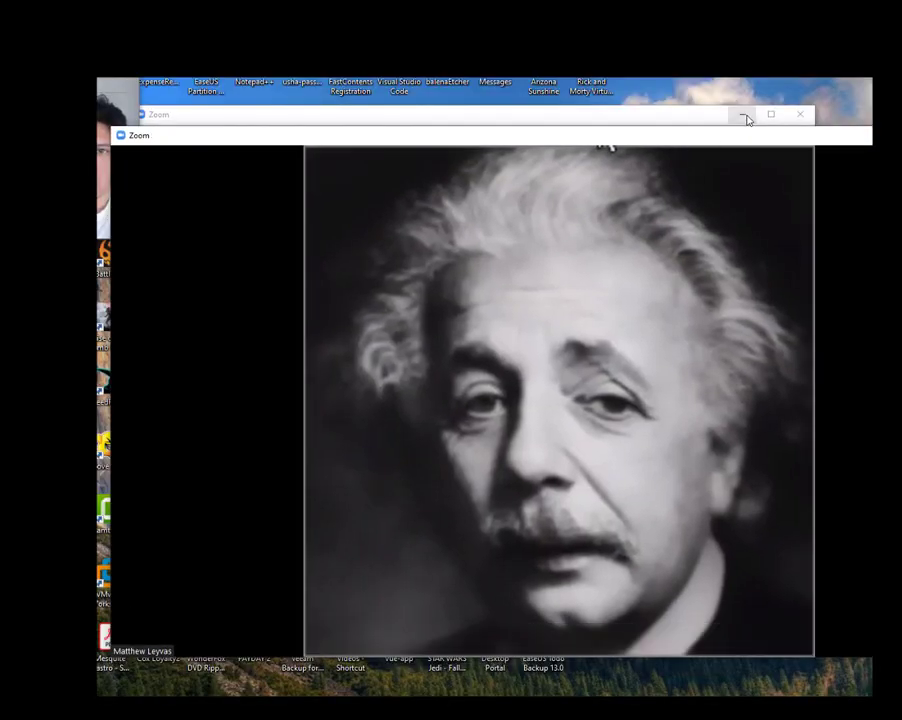
Swap the meeting avatar from Einstein to Obama in the avatarify window, then minimize it.
left_click(742, 116)
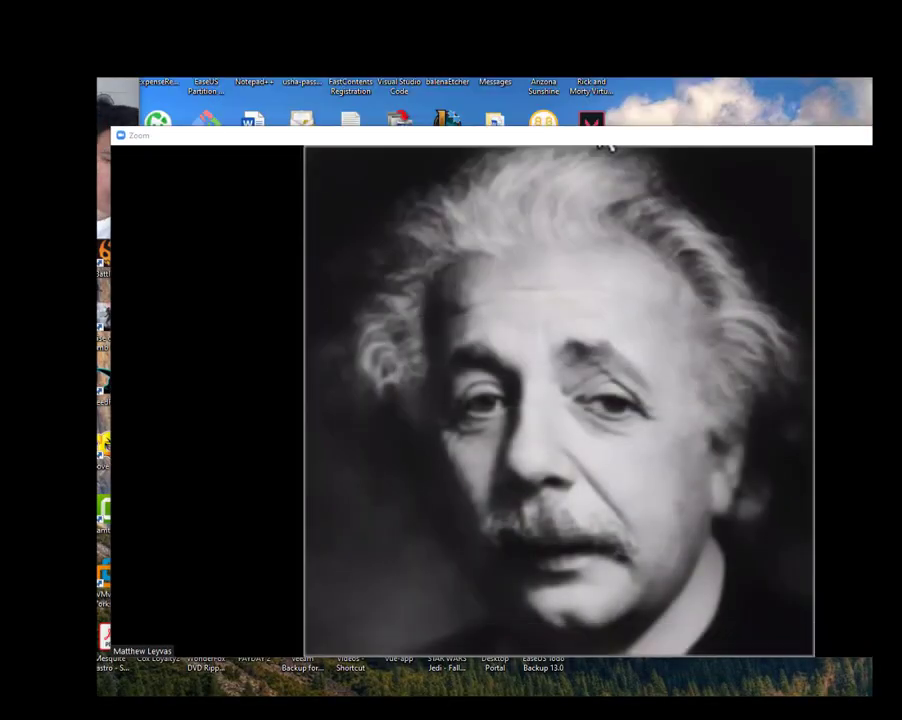
key("alt+Tab")
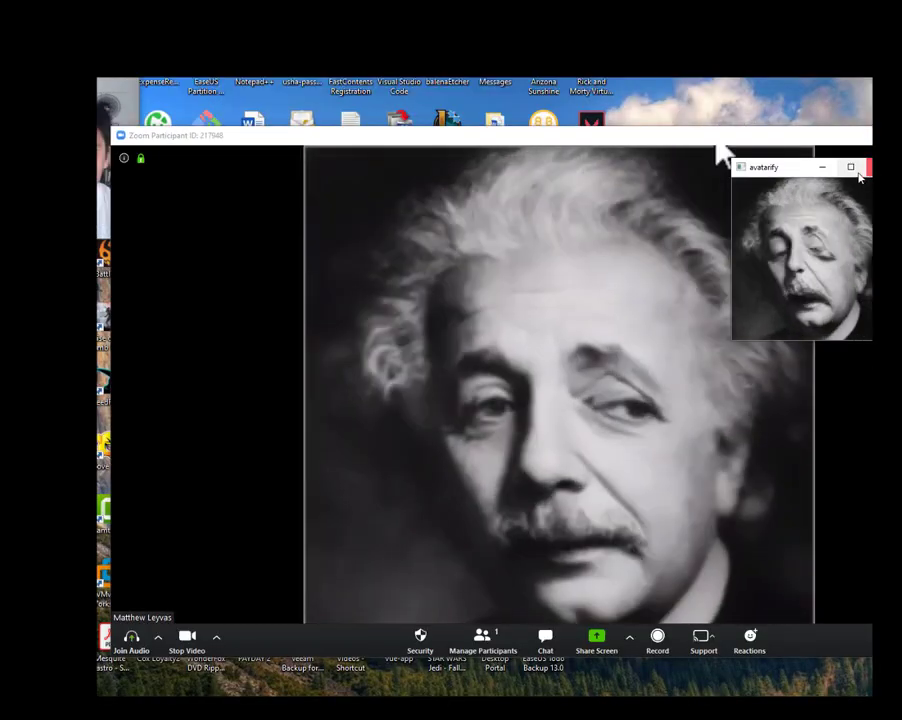
left_click_drag(791, 169, 829, 165)
left_click(822, 167)
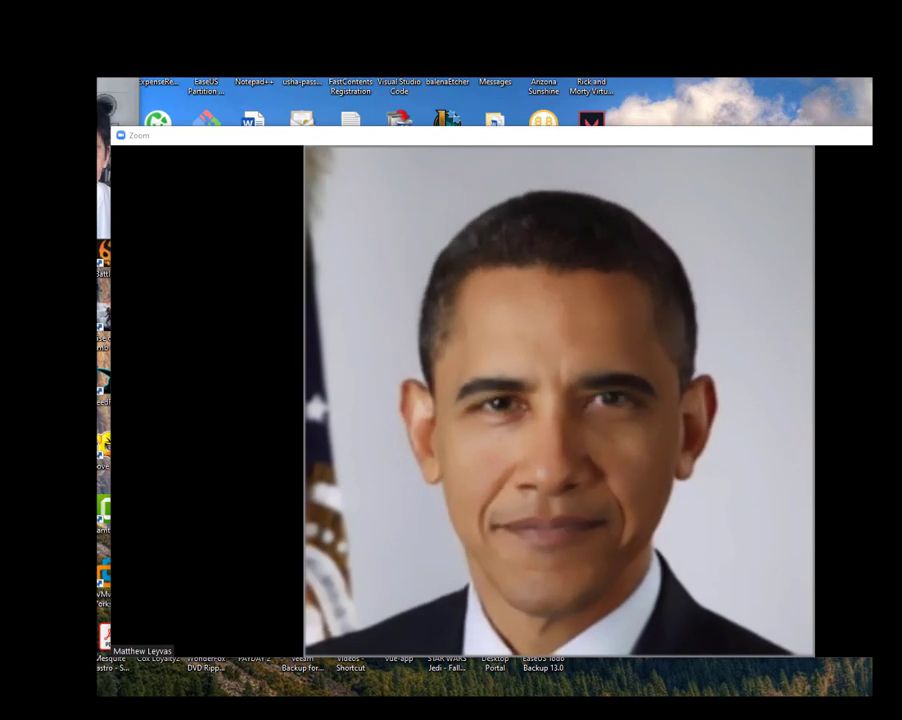
Change the avatarify face to Schwarzenegger and watch the Zoom meeting video update live.
mouse_move(713, 376)
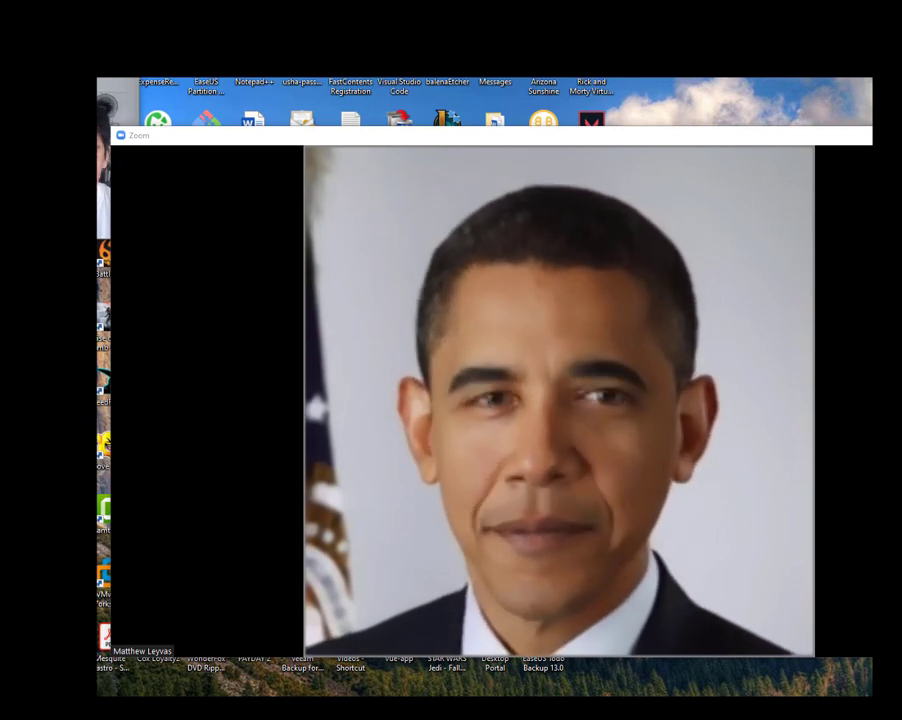
mouse_move(871, 661)
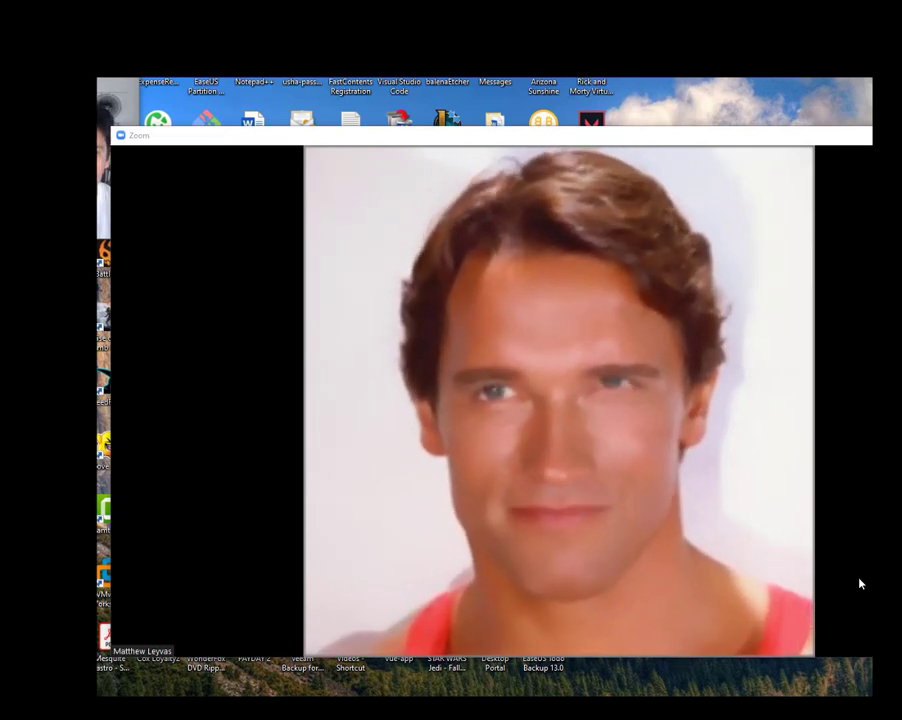
mouse_move(857, 590)
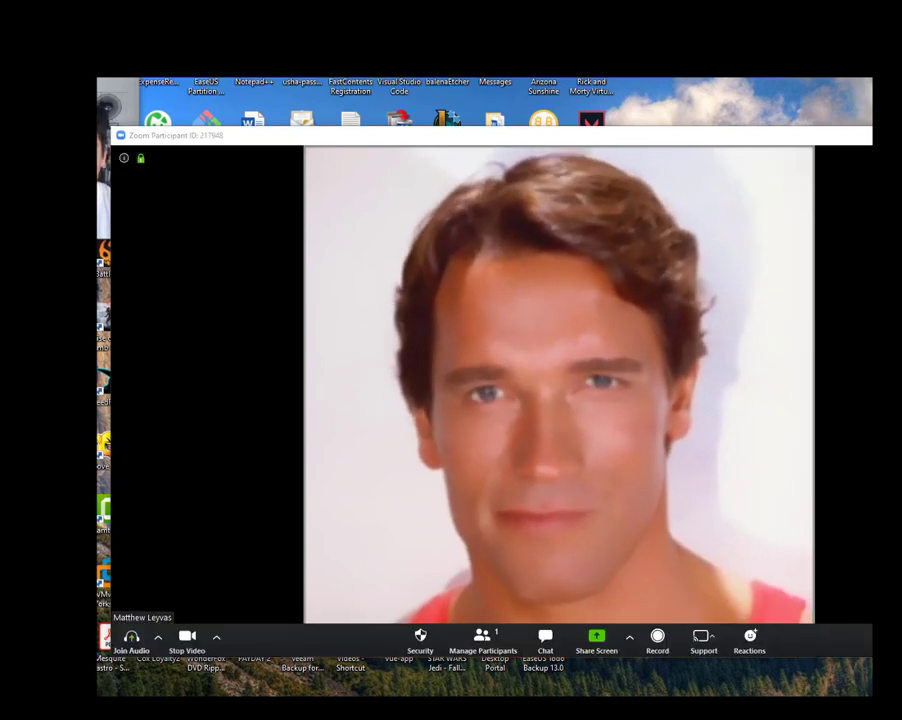
Close the meeting with Alt+F4 and choose End Meeting for All.
mouse_move(509, 603)
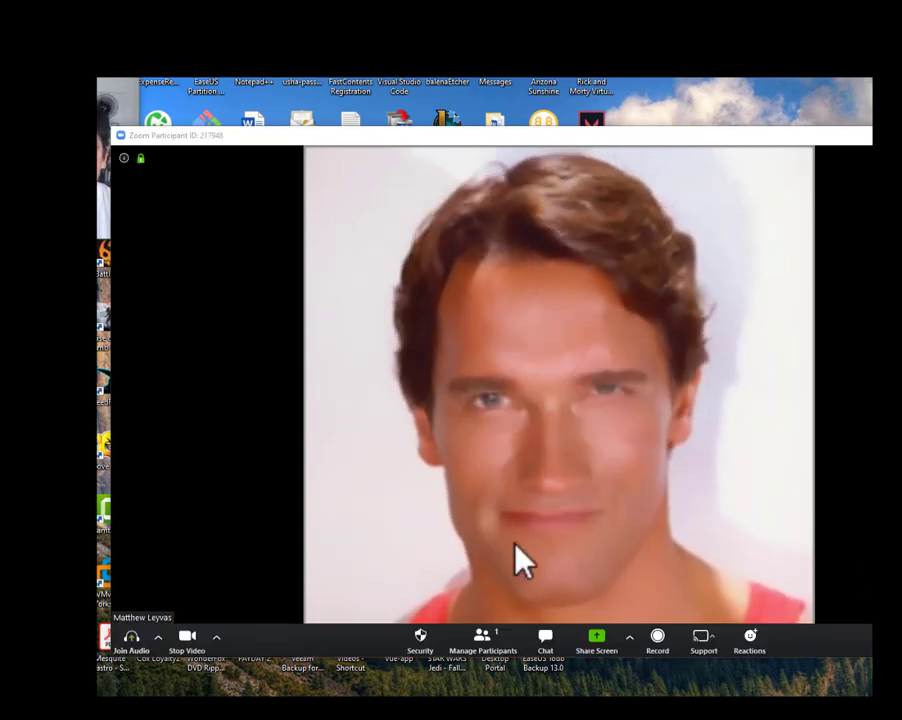
key("alt+F4")
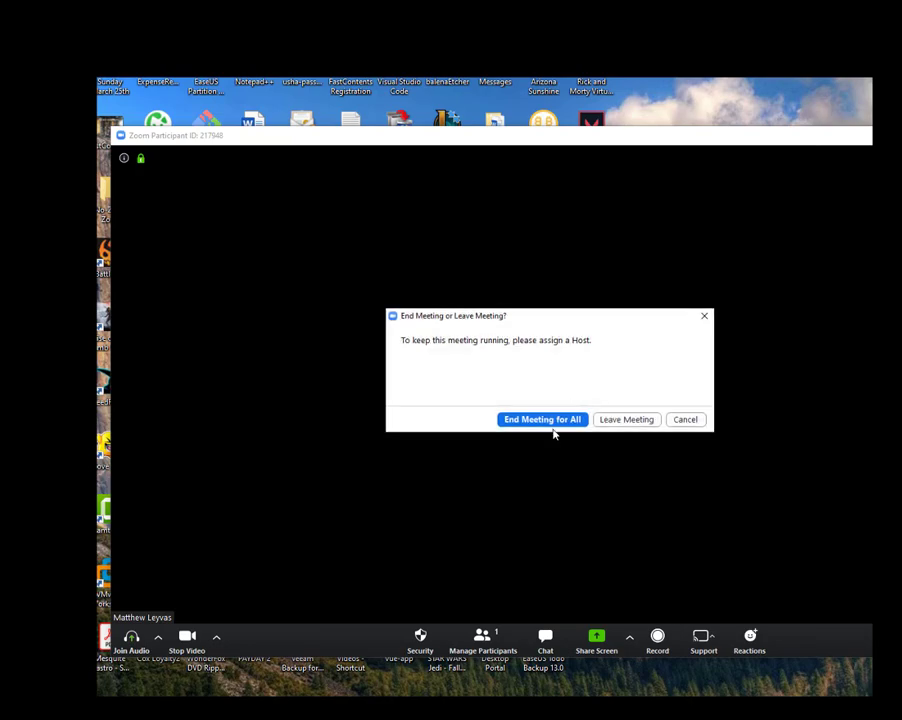
left_click(553, 424)
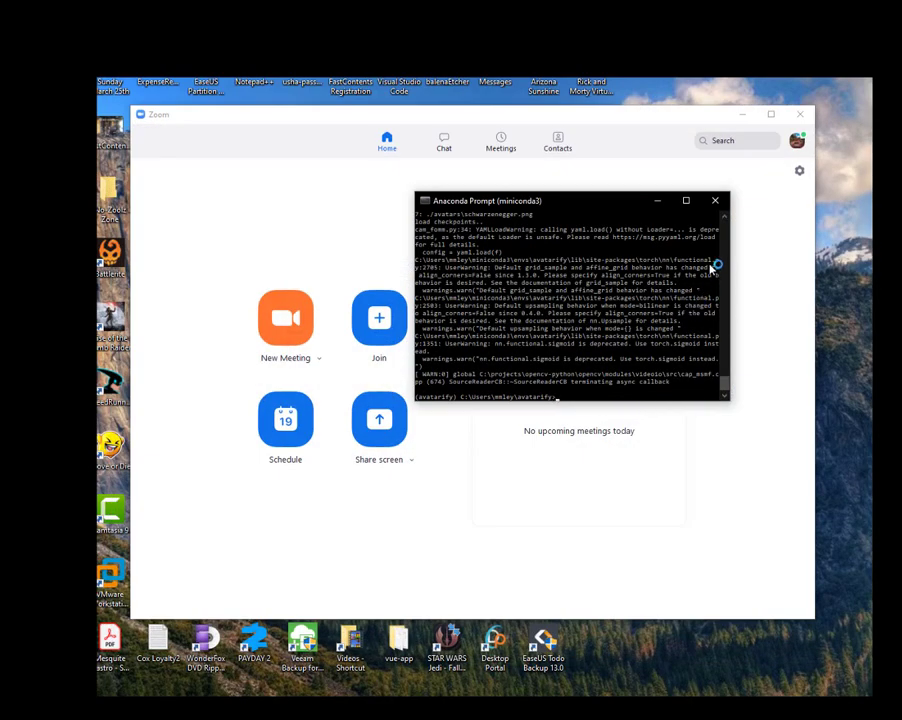